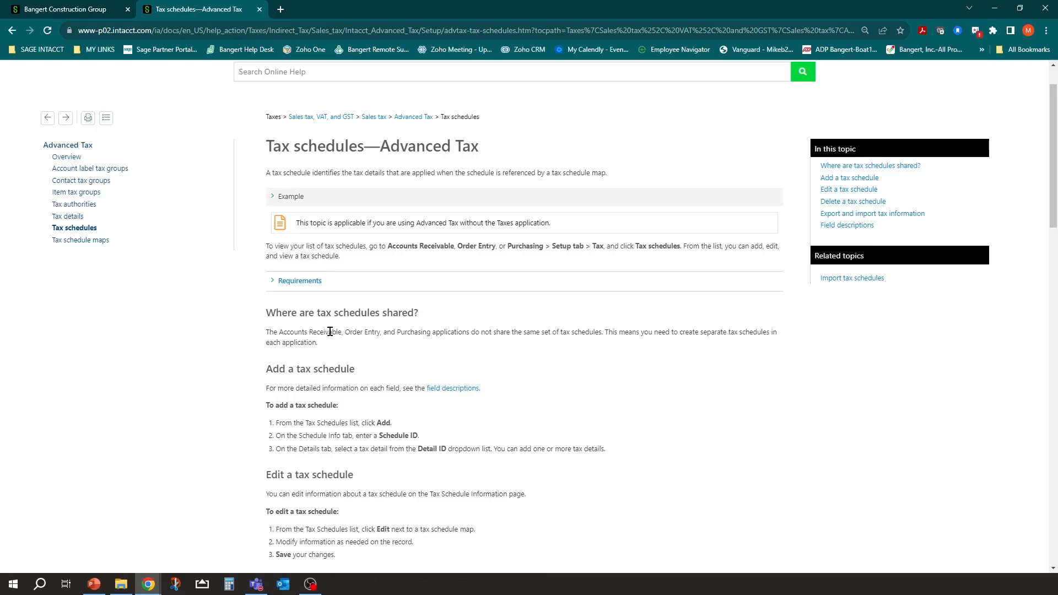
# Review the Advanced Tax help topic on where tax schedules are shared and how to add, edit or delete them
pyautogui.moveTo(281, 332); pyautogui.dragTo(601, 332)
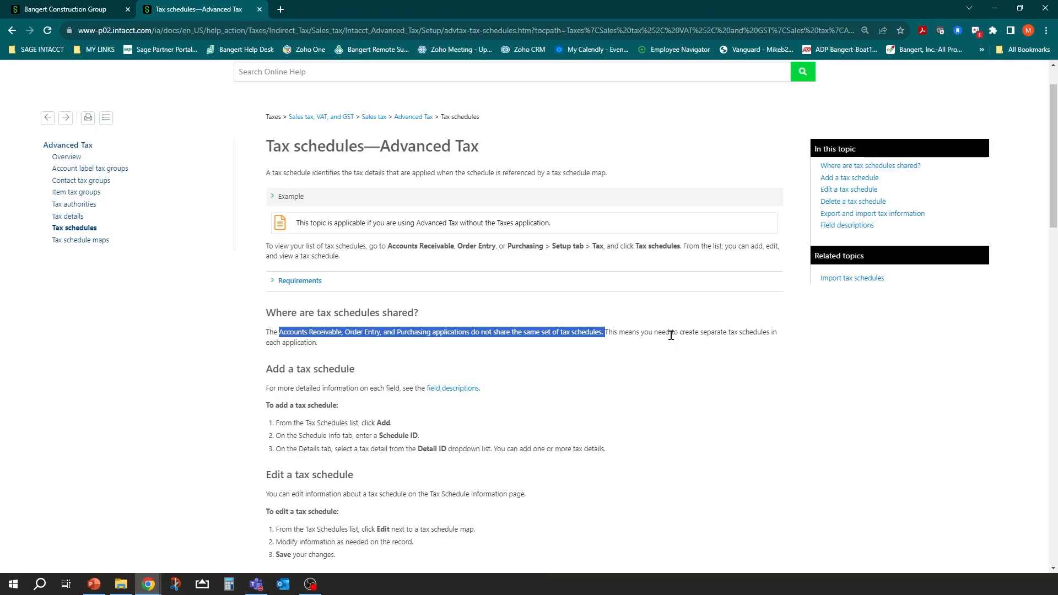
pyautogui.click(670, 333)
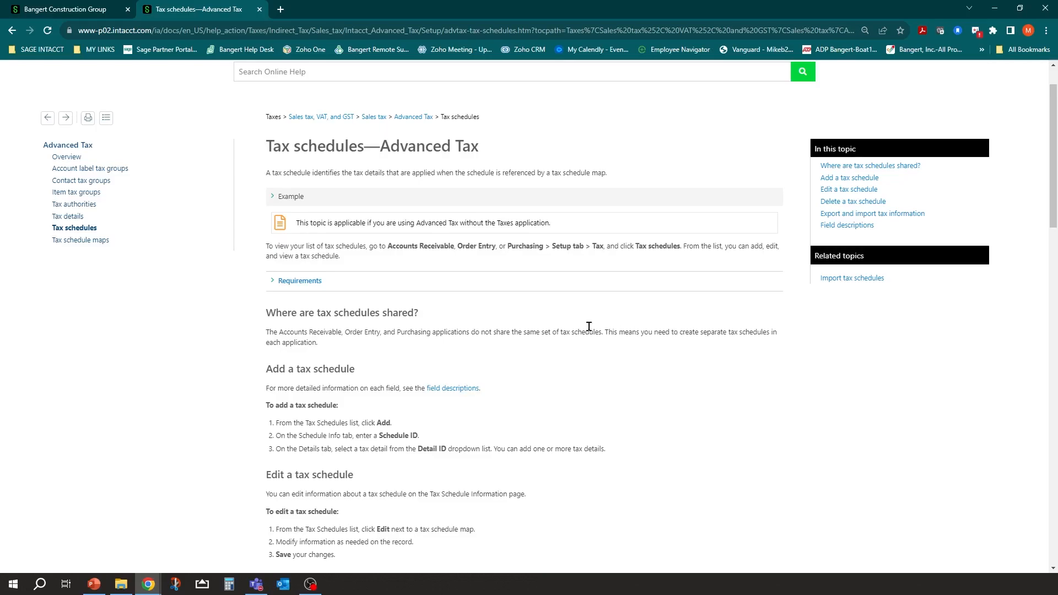
pyautogui.scroll(-2, 341, 279)
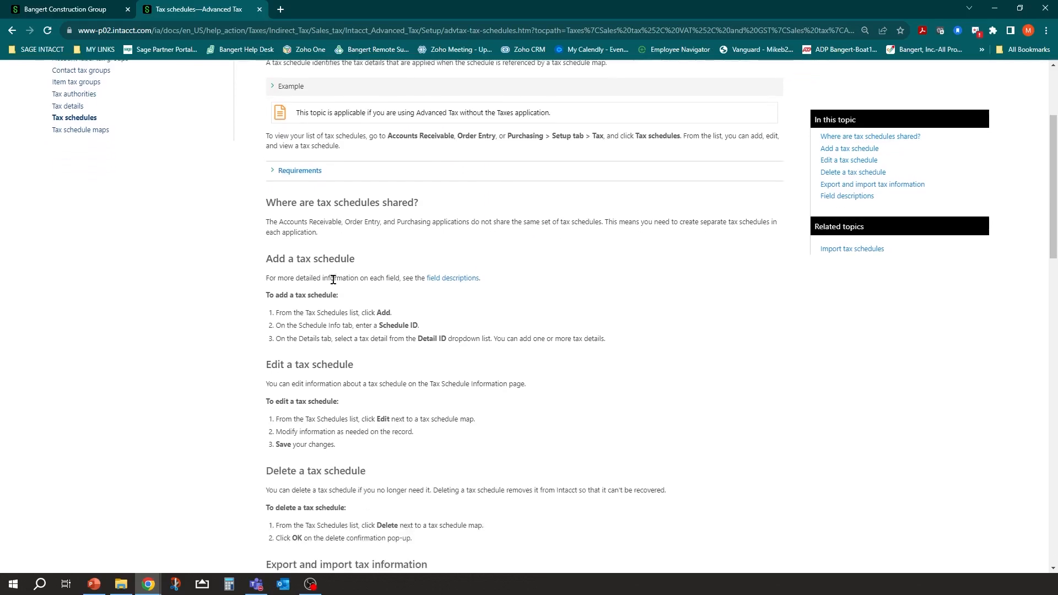
pyautogui.scroll(-1, 379, 253)
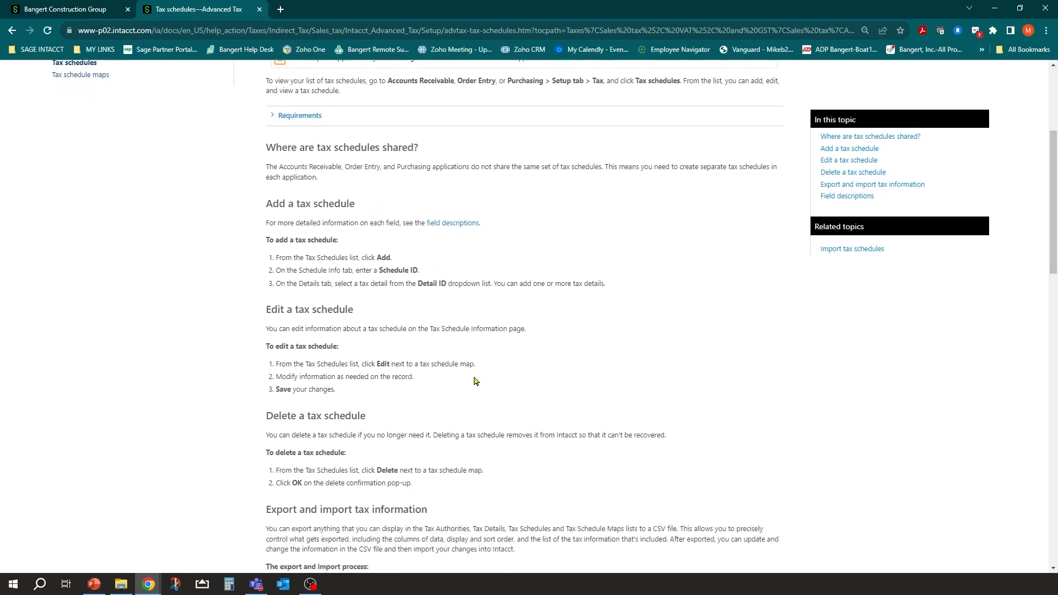
pyautogui.scroll(-2, 545, 347)
pyautogui.scroll(5, 570, 333)
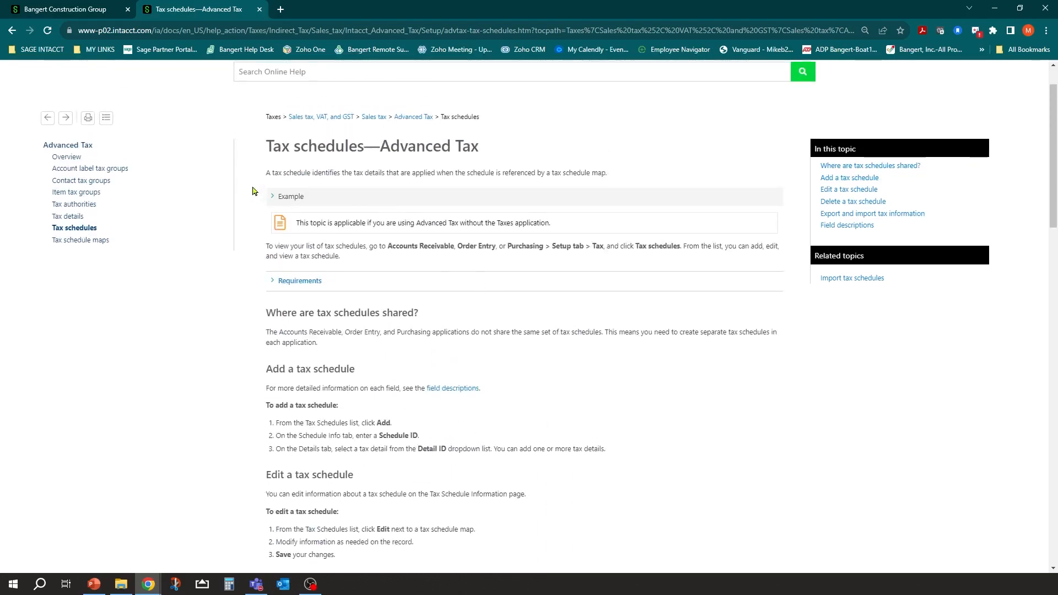
# Switch to Sage Intacct and open the Order Entry tax schedules list
pyautogui.click(86, 7)
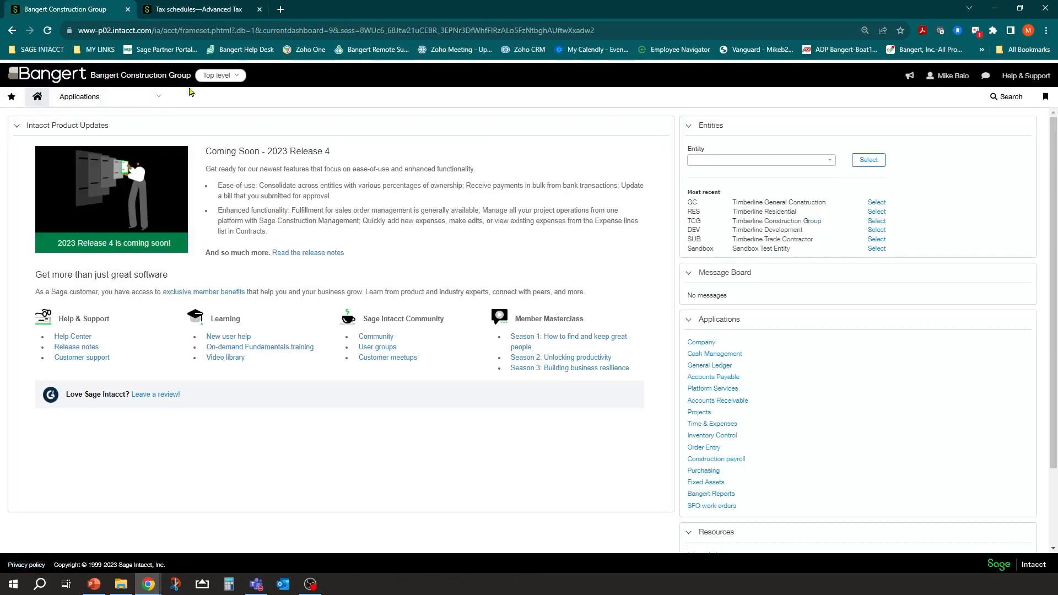
pyautogui.click(158, 98)
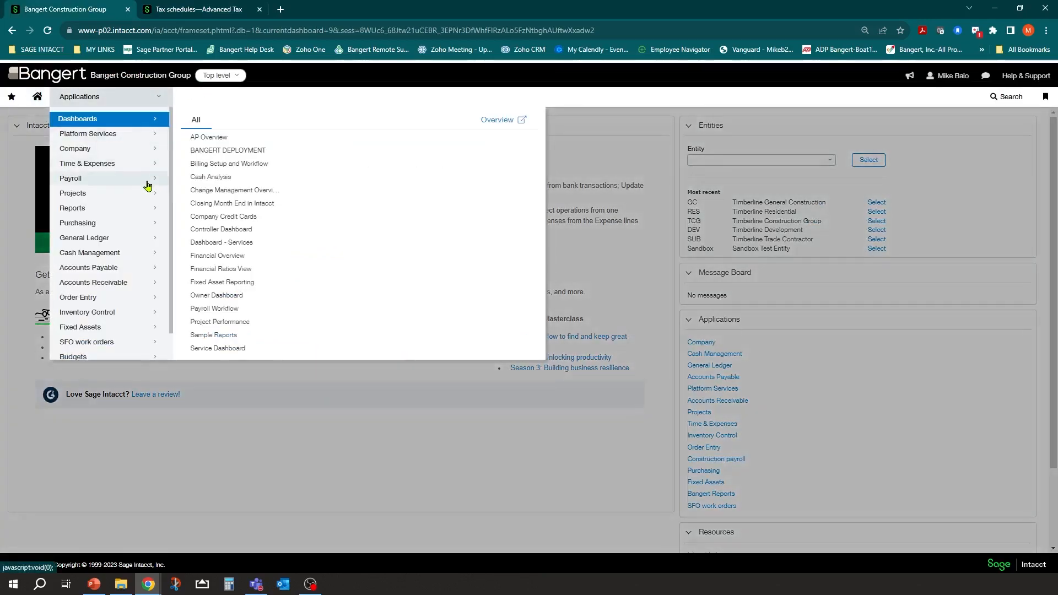
pyautogui.moveTo(110, 303)
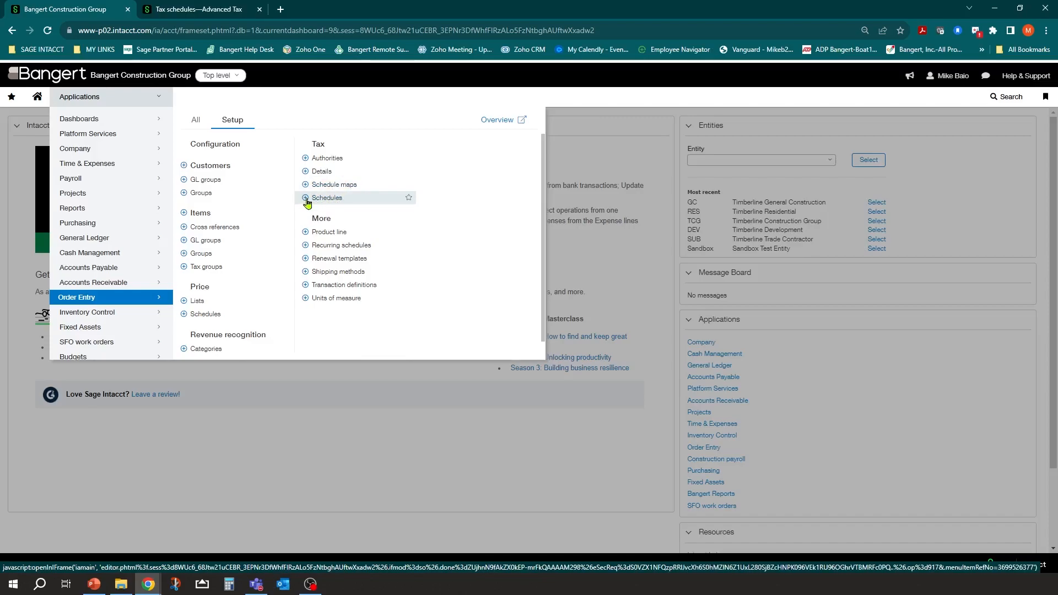
pyautogui.click(328, 198)
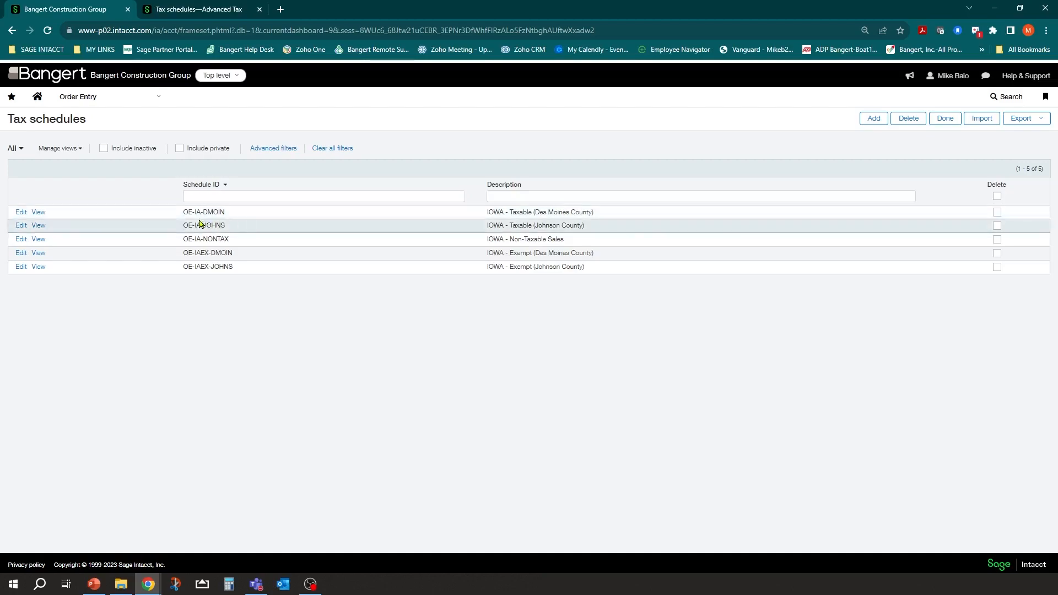
# Examine the Order Entry schedule IDs, focusing on the OE prefix of OE-IA-DMOIN
pyautogui.moveTo(183, 213); pyautogui.dragTo(233, 239)
pyautogui.click(220, 225)
pyautogui.click(213, 253)
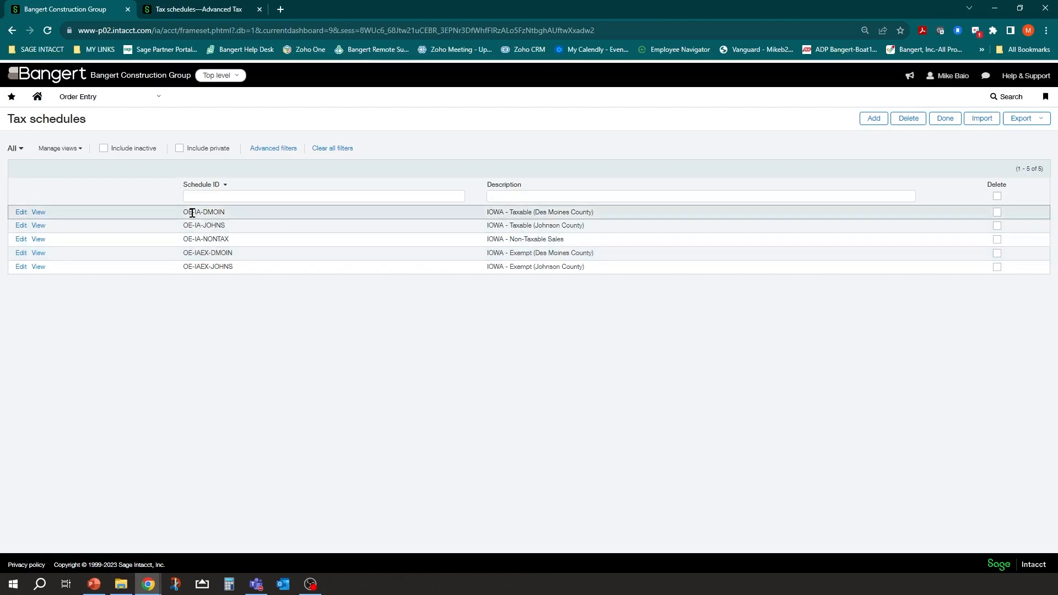
pyautogui.moveTo(184, 211); pyautogui.dragTo(226, 213)
pyautogui.click(223, 213)
pyautogui.doubleClick(188, 213)
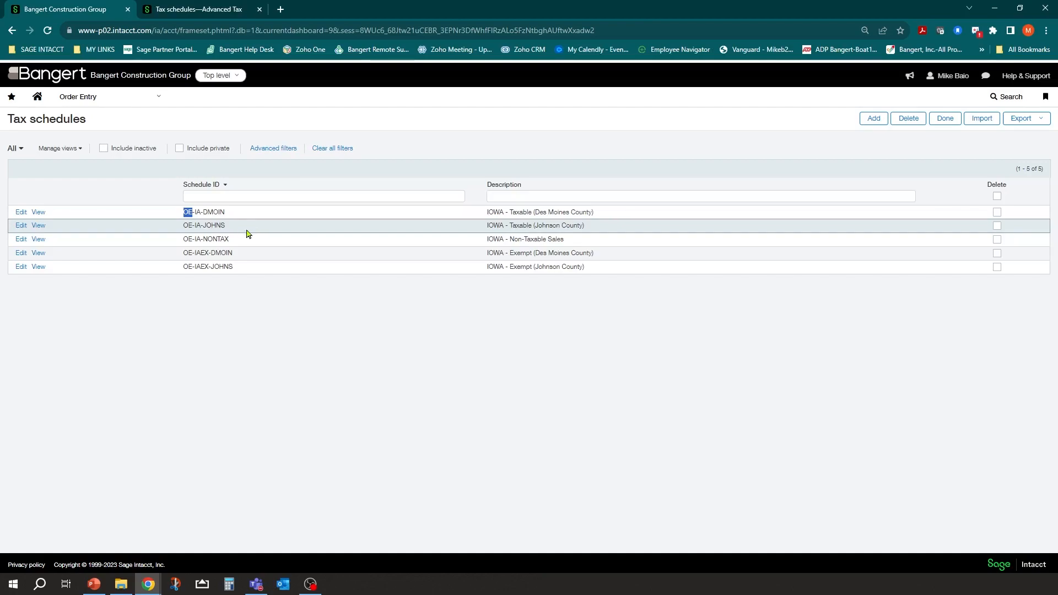
pyautogui.click(188, 214)
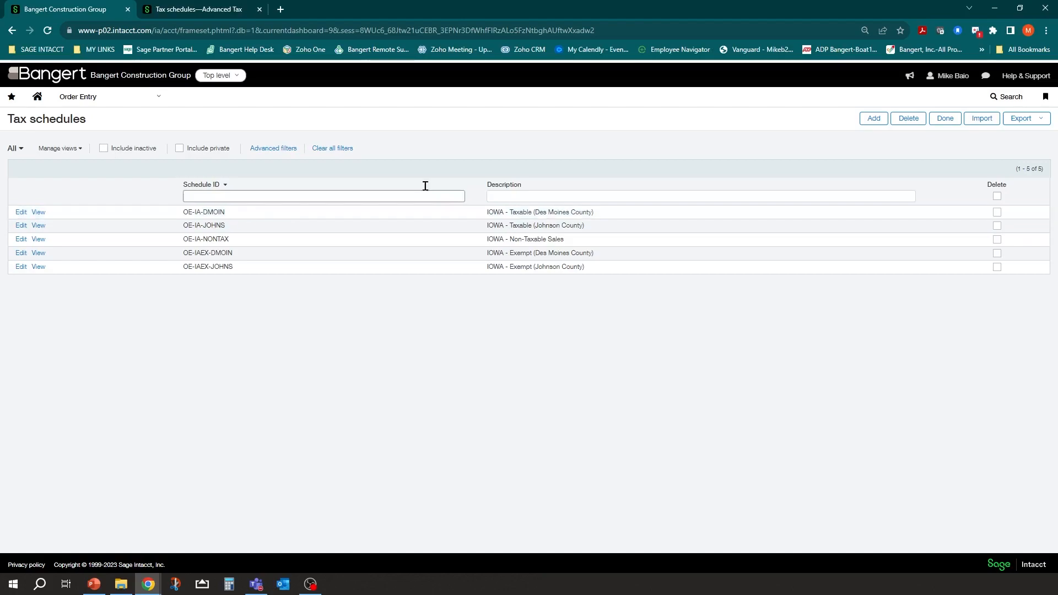
# Start a new Order Entry tax schedule and add the tax details IA-STATE and IA-DMOIN to it
pyautogui.click(874, 118)
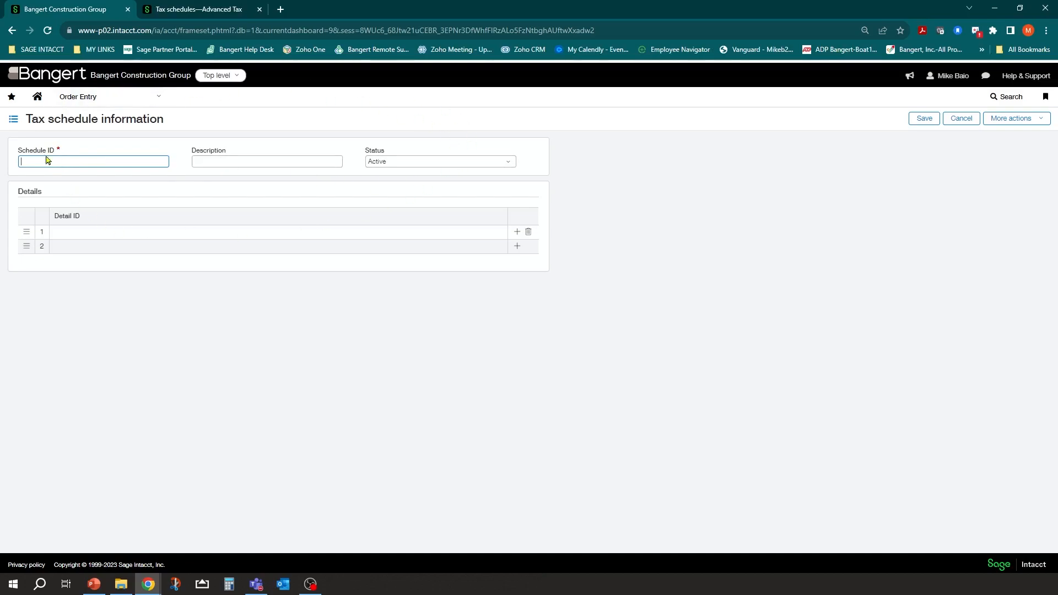
pyautogui.click(68, 232)
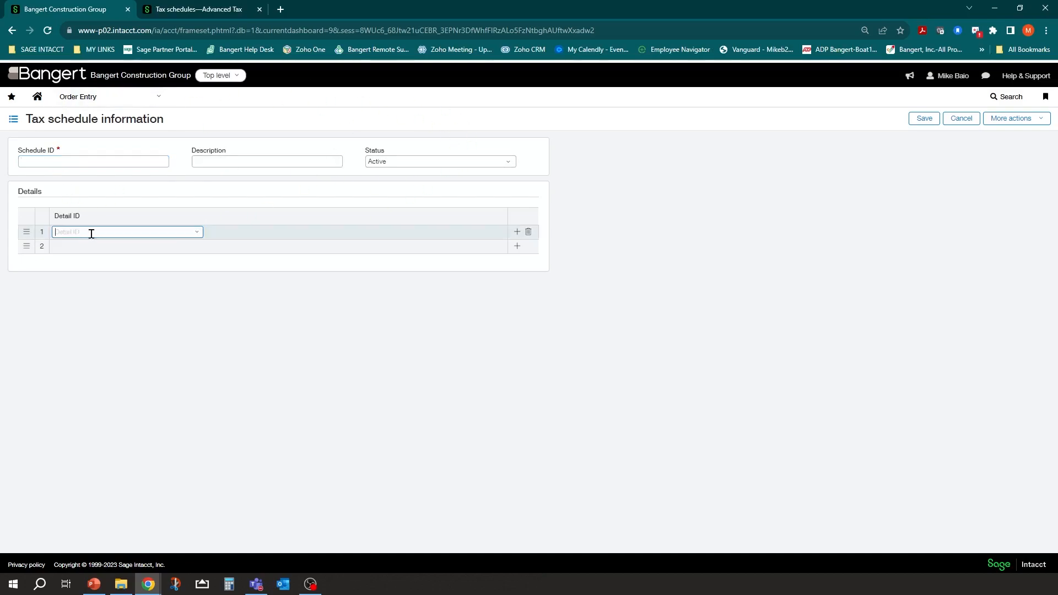
pyautogui.click(198, 235)
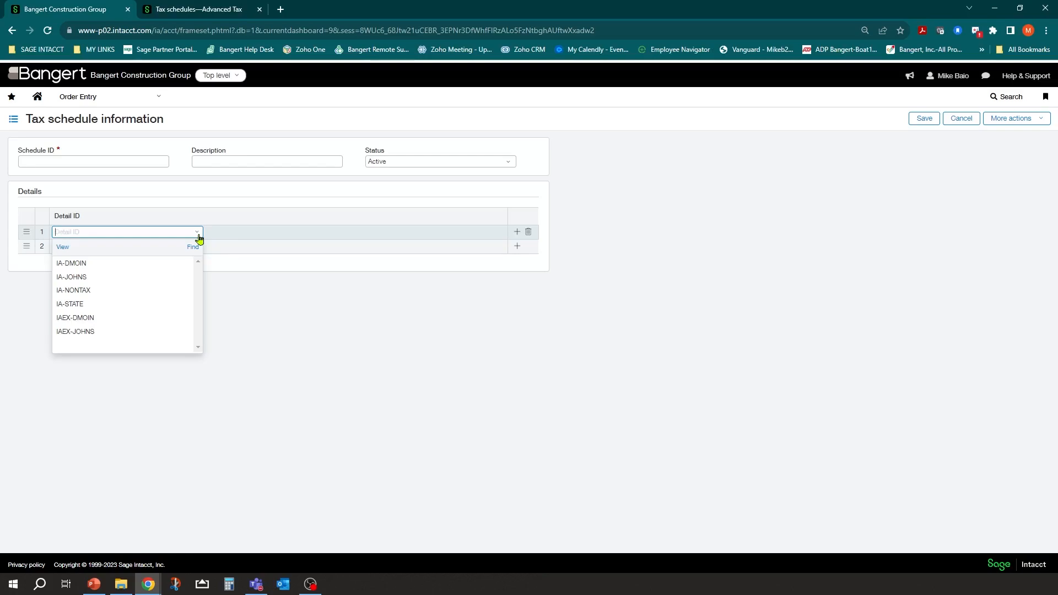
pyautogui.click(73, 306)
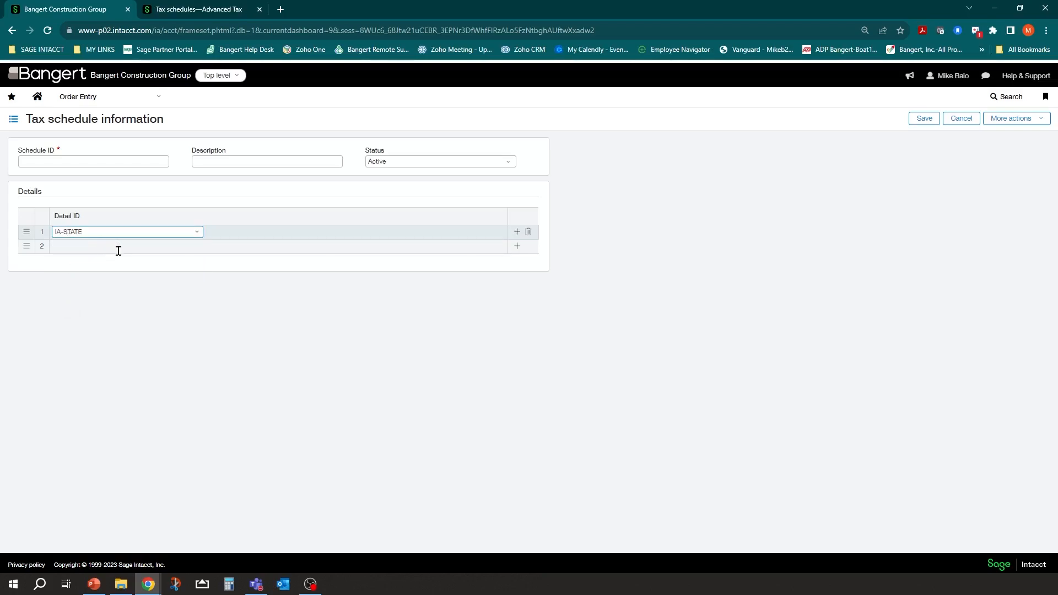
pyautogui.click(118, 251)
pyautogui.click(198, 246)
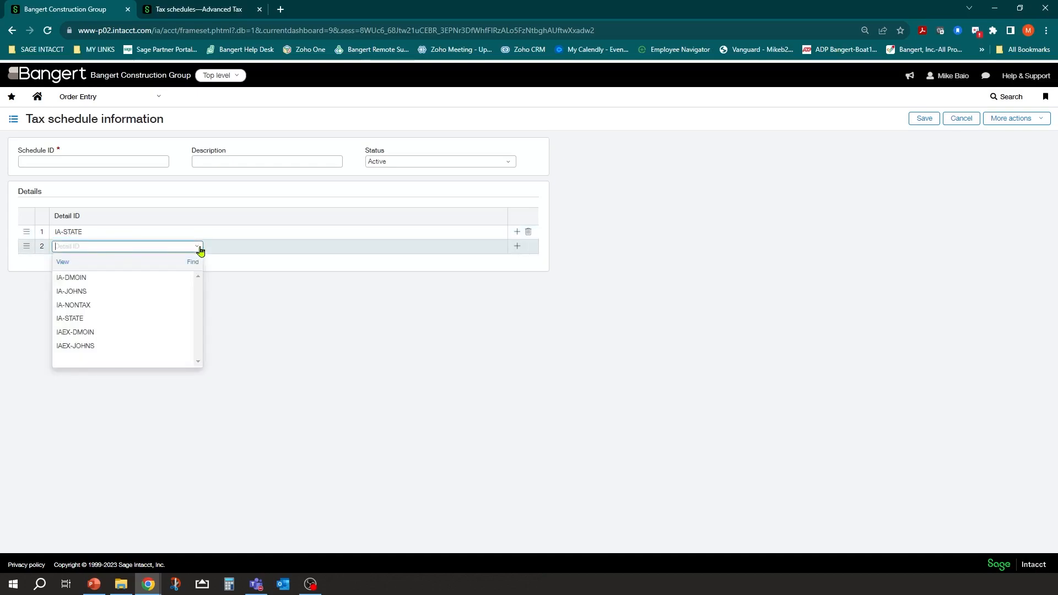
pyautogui.click(75, 278)
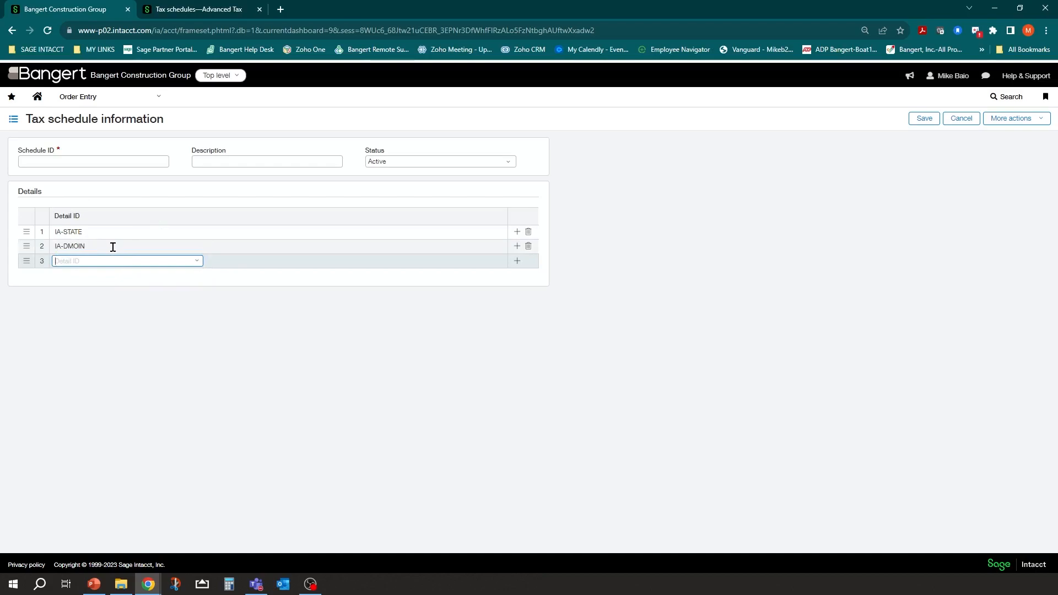
# Compare the tax percentages of the IA-STATE and IA-DMOIN detail lines, and discard the unsaved schedule
pyautogui.moveTo(113, 246)
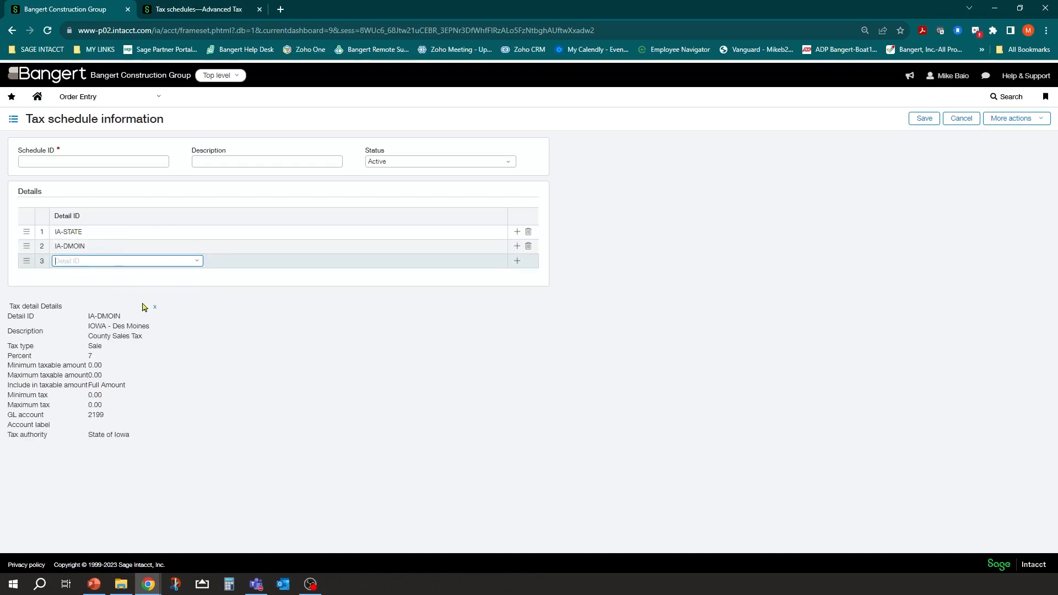
pyautogui.click(94, 246)
pyautogui.click(102, 231)
pyautogui.click(112, 248)
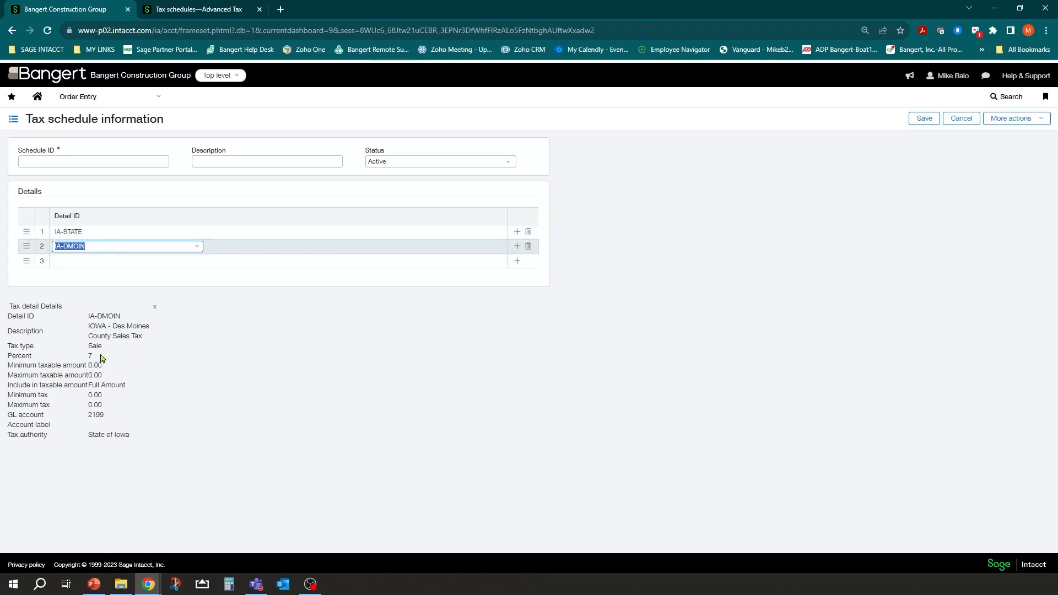
pyautogui.click(103, 231)
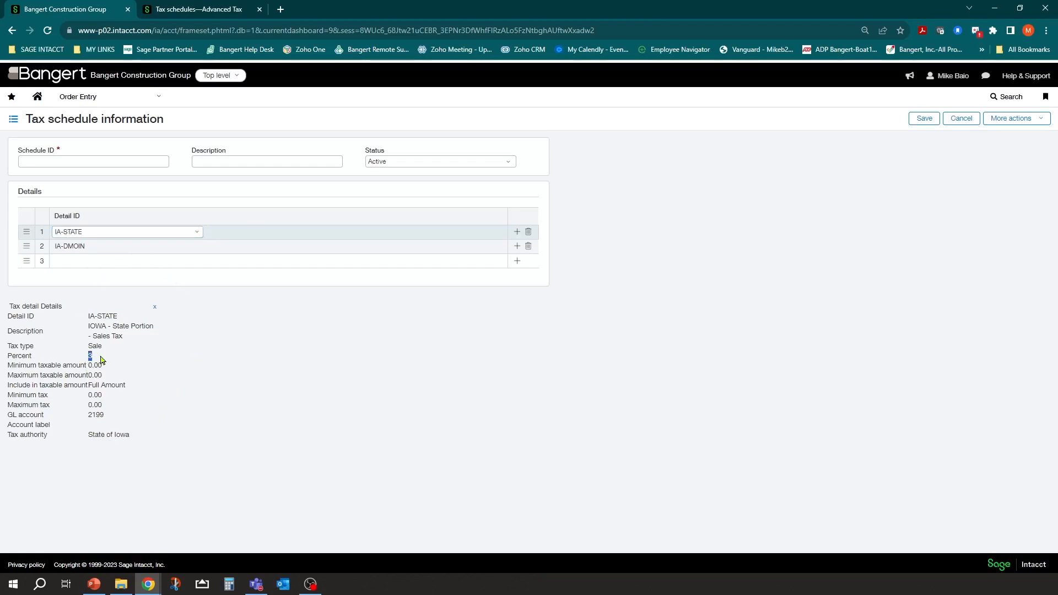
pyautogui.click(108, 246)
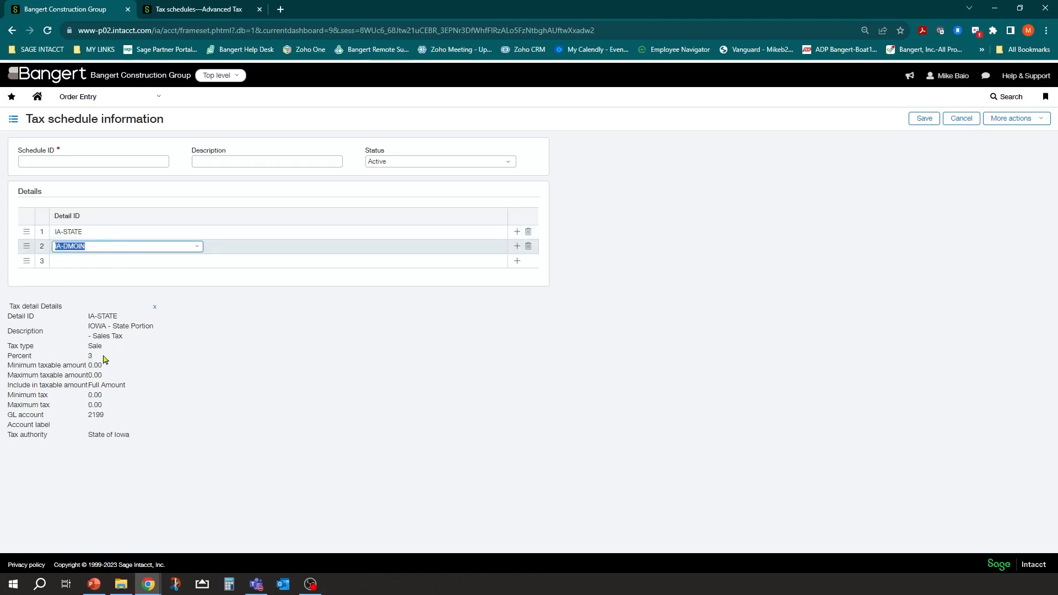
pyautogui.click(106, 231)
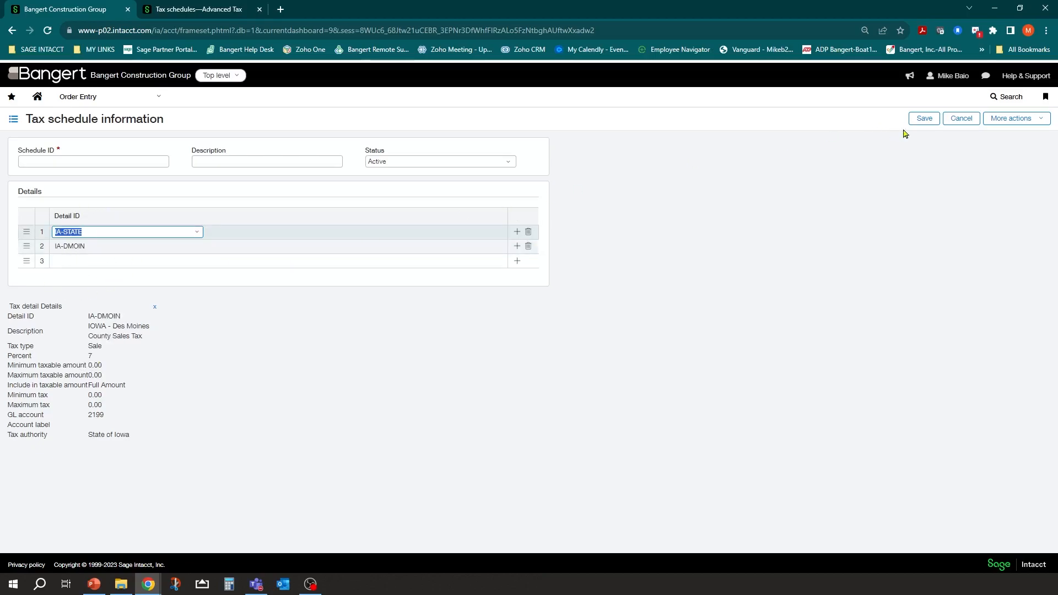
pyautogui.click(957, 118)
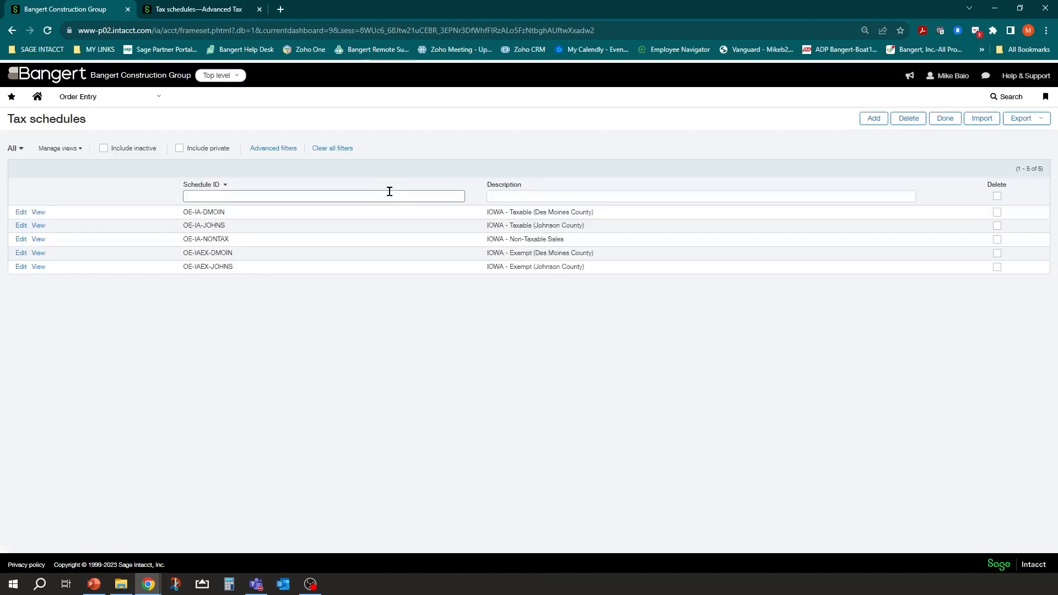
# Inspect the schedule ID and tax detail line of the OE-IA-DMOIN schedule, and return to the list without saving
pyautogui.click(21, 213)
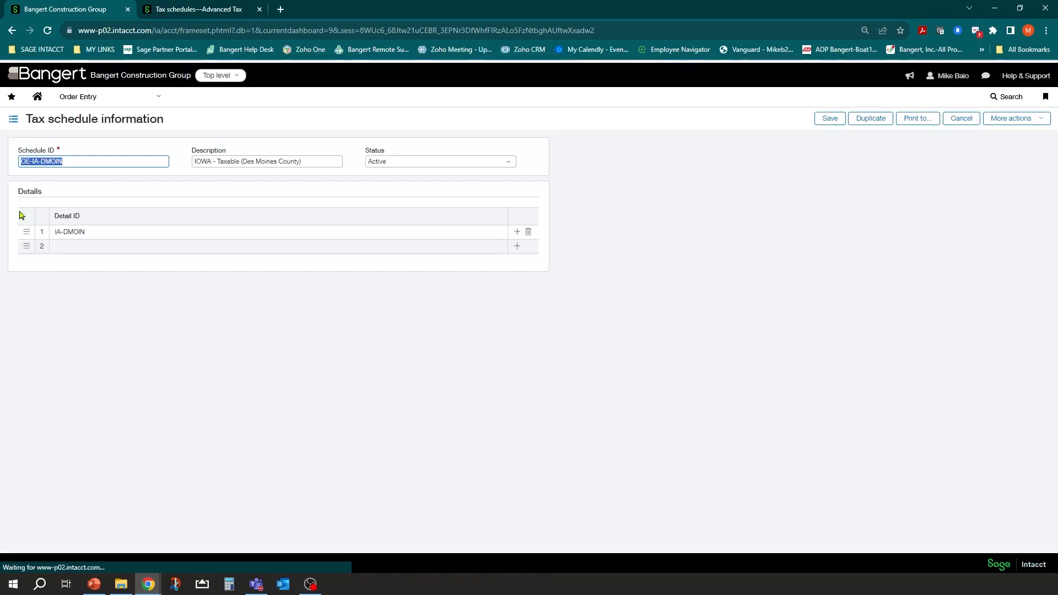
pyautogui.click(29, 161)
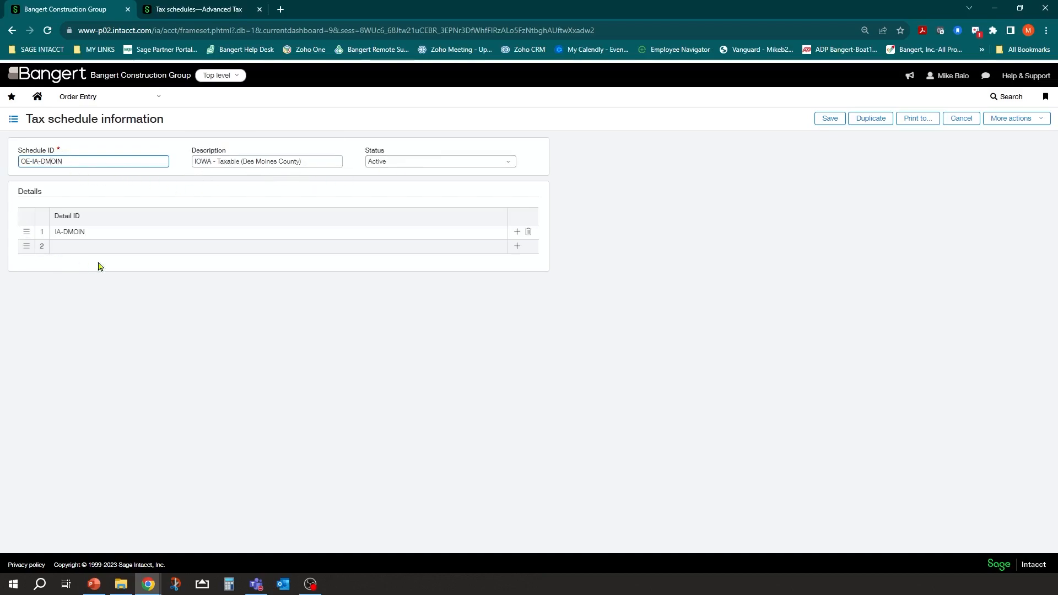
pyautogui.click(108, 231)
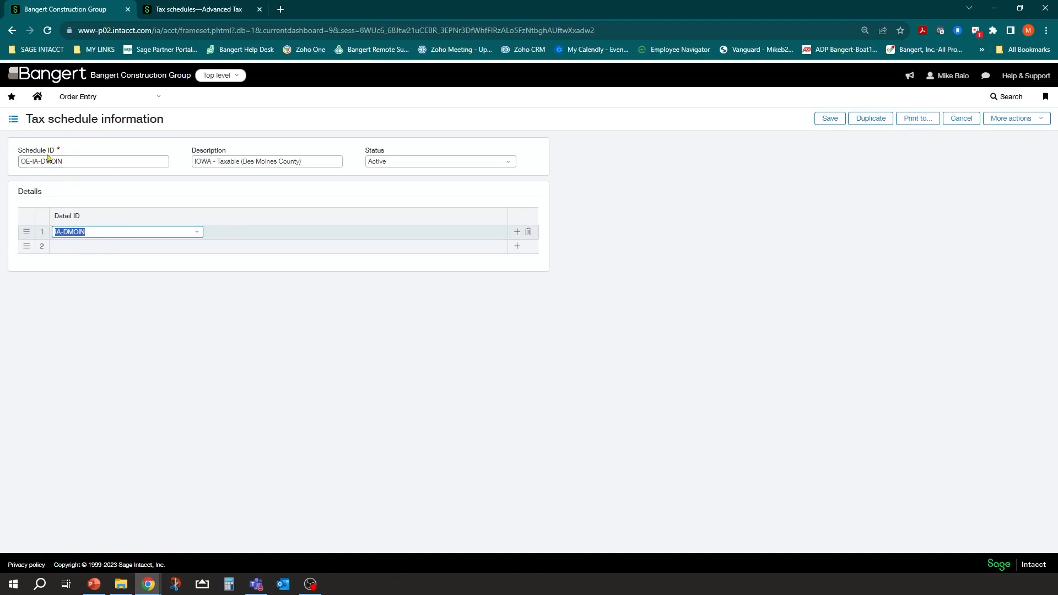
pyautogui.click(106, 230)
pyautogui.click(937, 122)
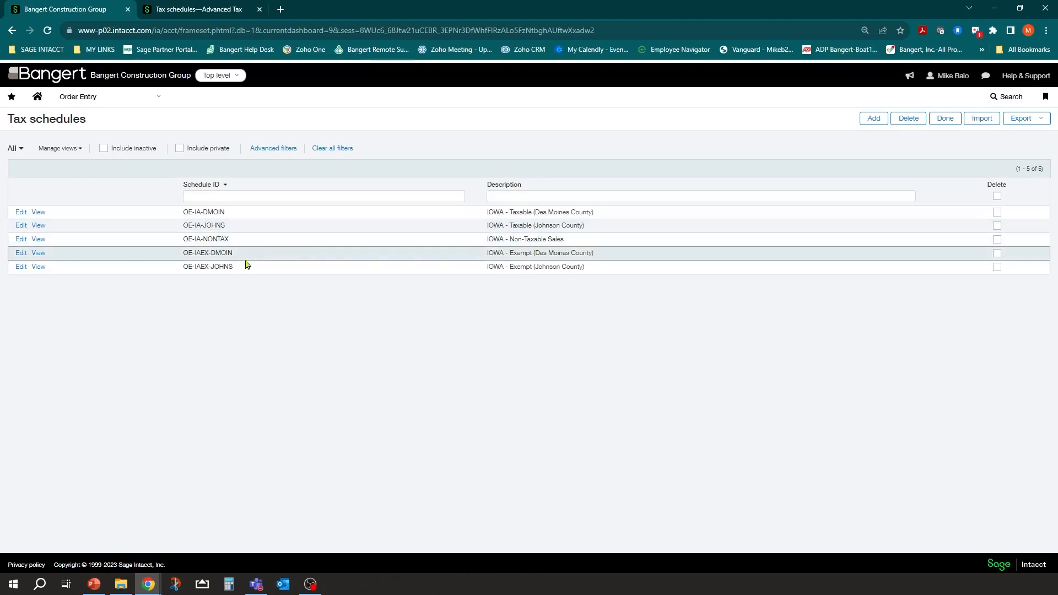
# Inspect the tax detail assigned to the exempt schedule OE-IAEX-DMOIN, and return to the list without saving
pyautogui.moveTo(194, 254); pyautogui.dragTo(213, 254)
pyautogui.click(20, 256)
pyautogui.click(68, 230)
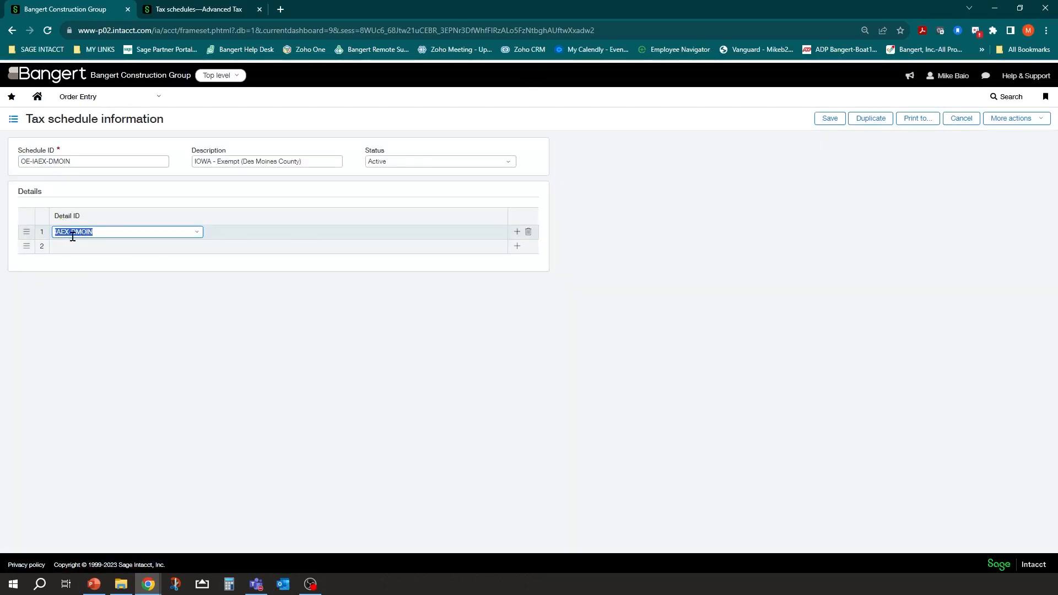
pyautogui.click(184, 231)
pyautogui.click(961, 119)
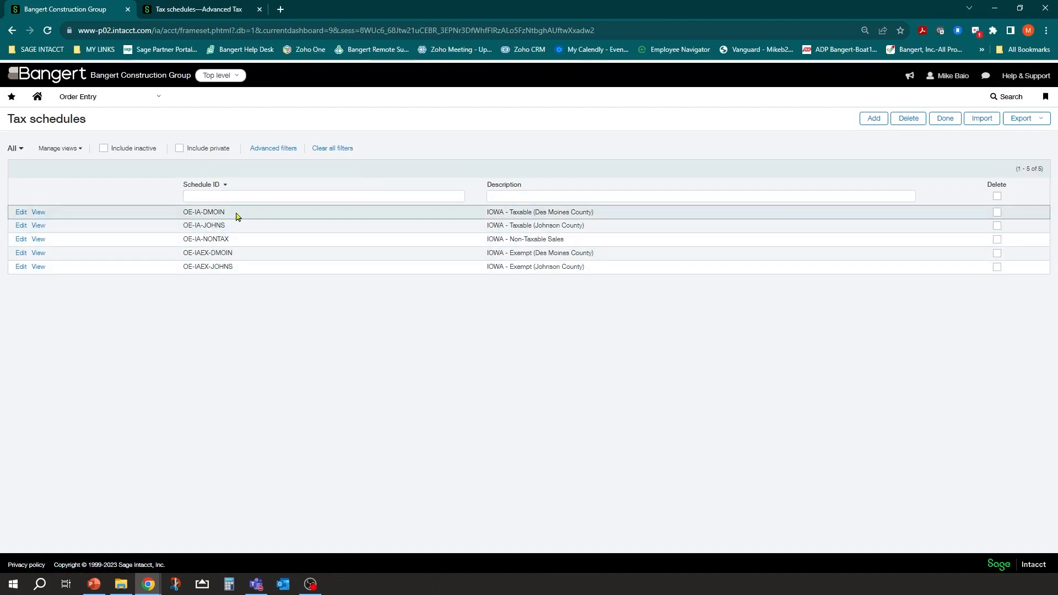
# Open the Purchasing tax schedules list and examine the PO-OR schedule ID
pyautogui.click(157, 102)
pyautogui.moveTo(112, 229)
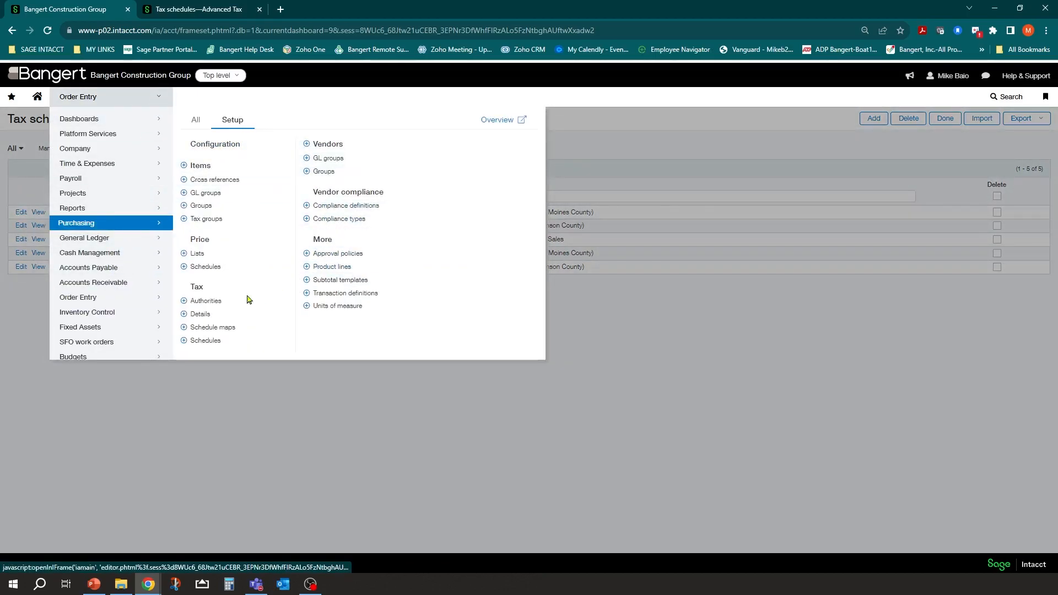
pyautogui.click(208, 342)
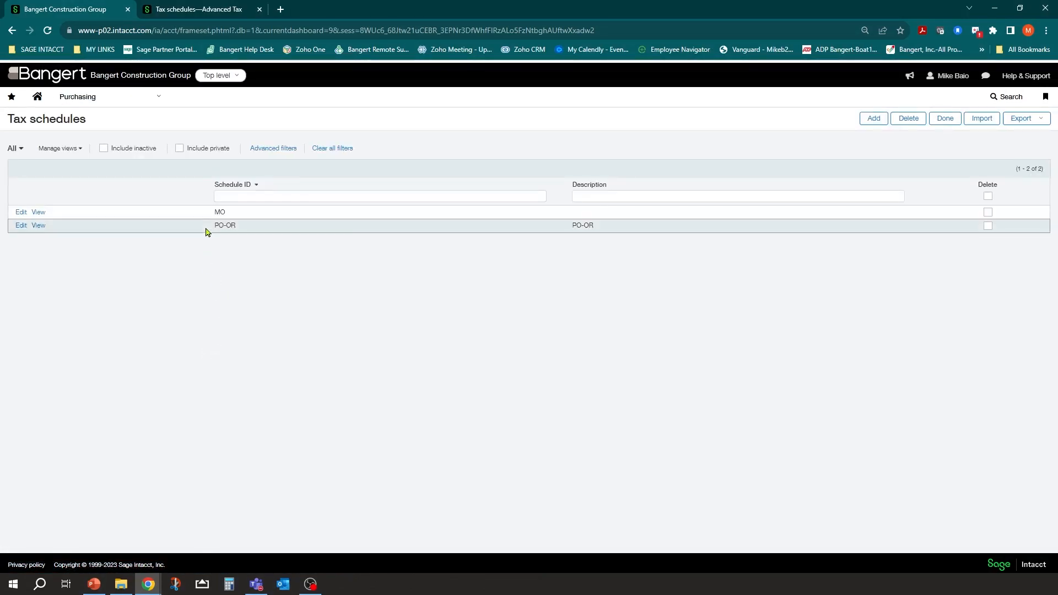
pyautogui.moveTo(214, 227); pyautogui.dragTo(248, 227)
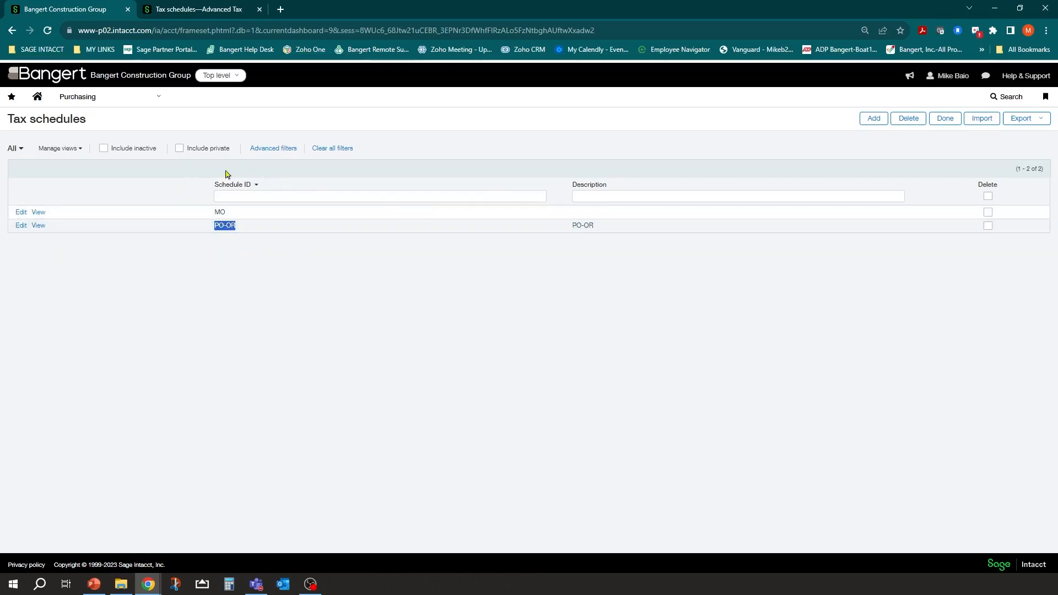
pyautogui.click(157, 97)
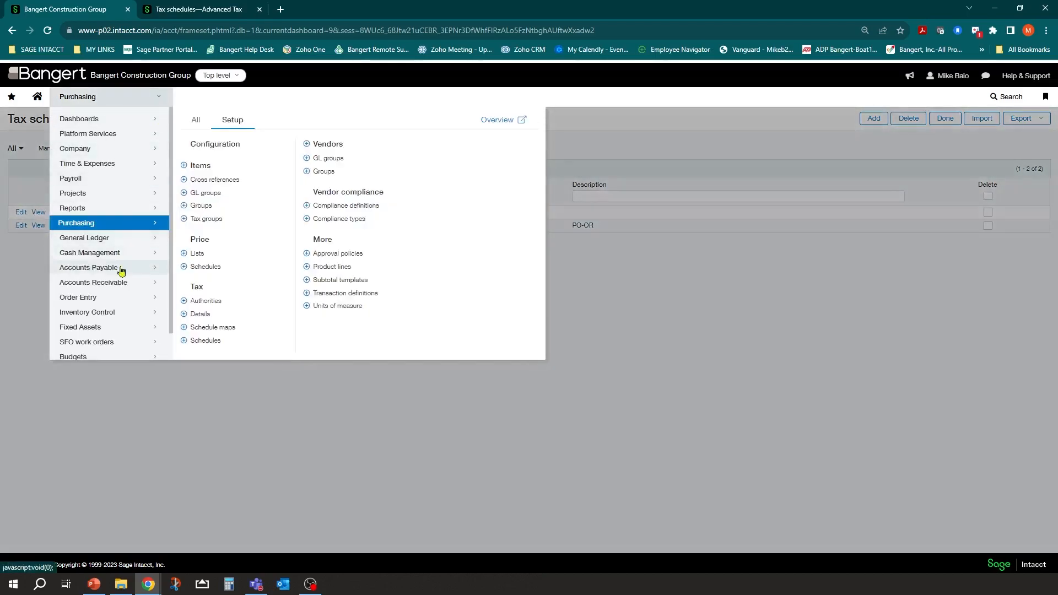
pyautogui.click(95, 302)
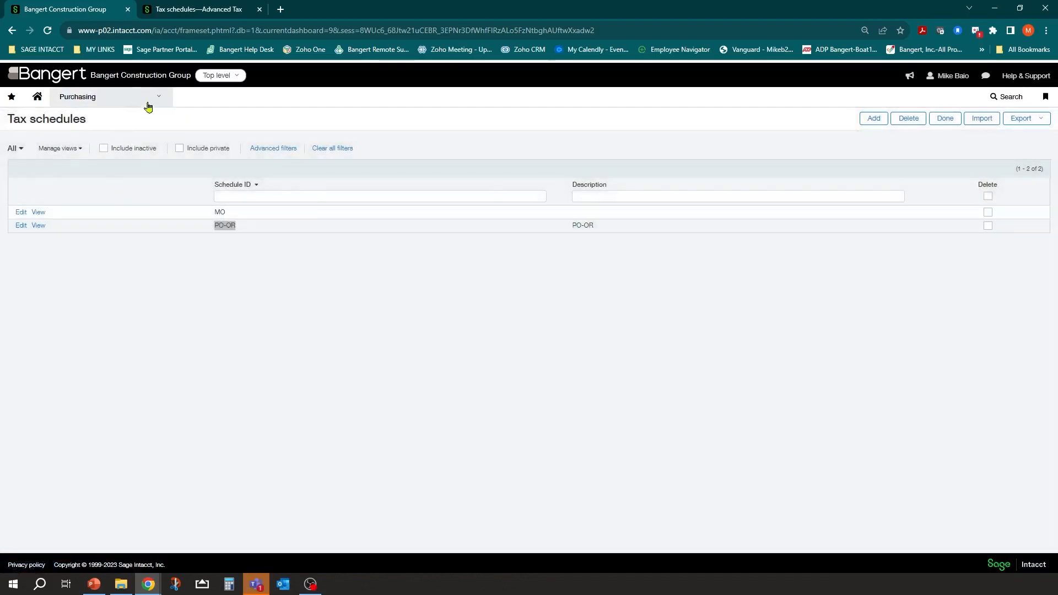
# Open the Order Entry tax schedules list and bring up the exempt OE-IAEX-DMOIN schedule
pyautogui.moveTo(145, 103)
pyautogui.moveTo(105, 301)
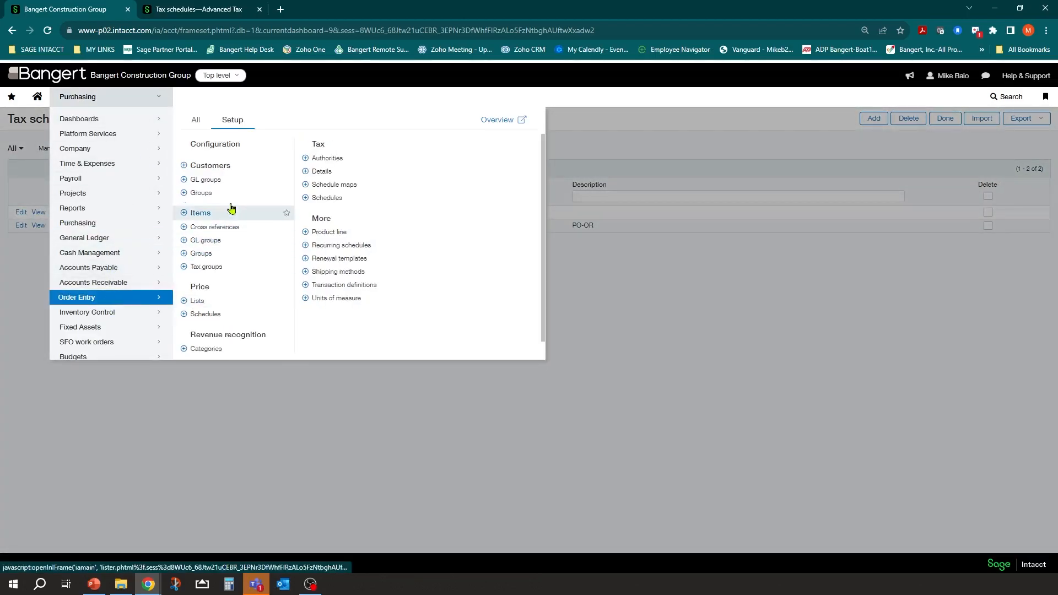
pyautogui.click(327, 200)
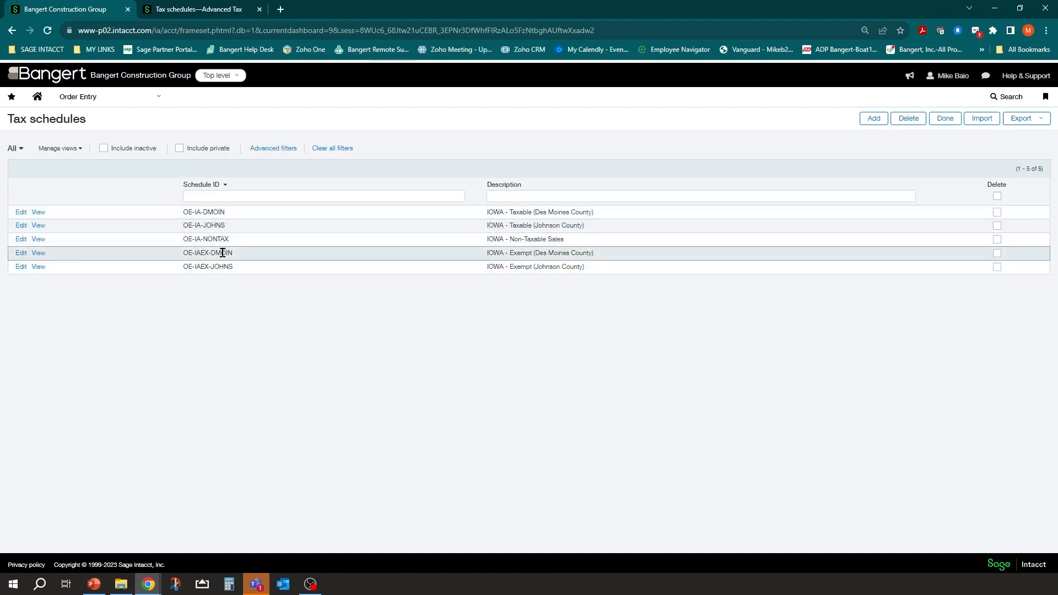
pyautogui.click(21, 254)
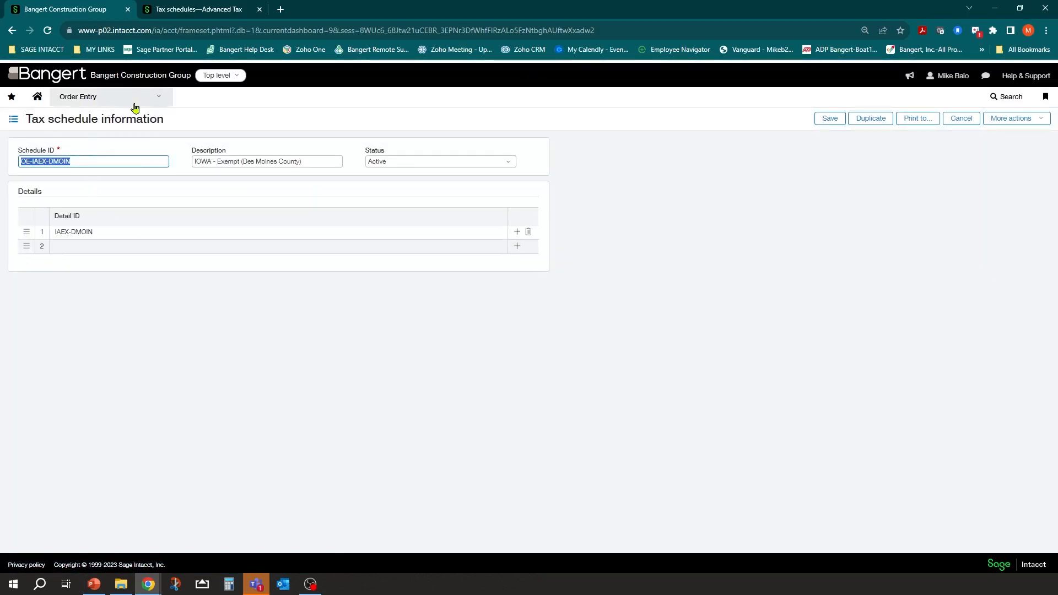
# Open the Order Entry tax schedule maps and examine the tax groups and schedule of the Quick Bill Invoices map for IAEX-DEMOIN
pyautogui.click(156, 99)
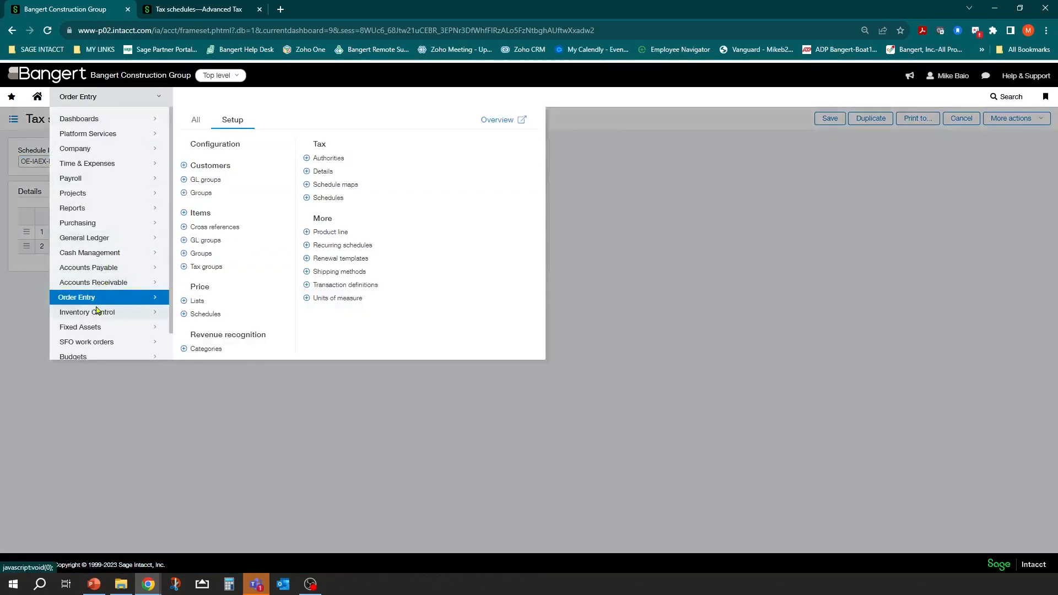
pyautogui.click(333, 186)
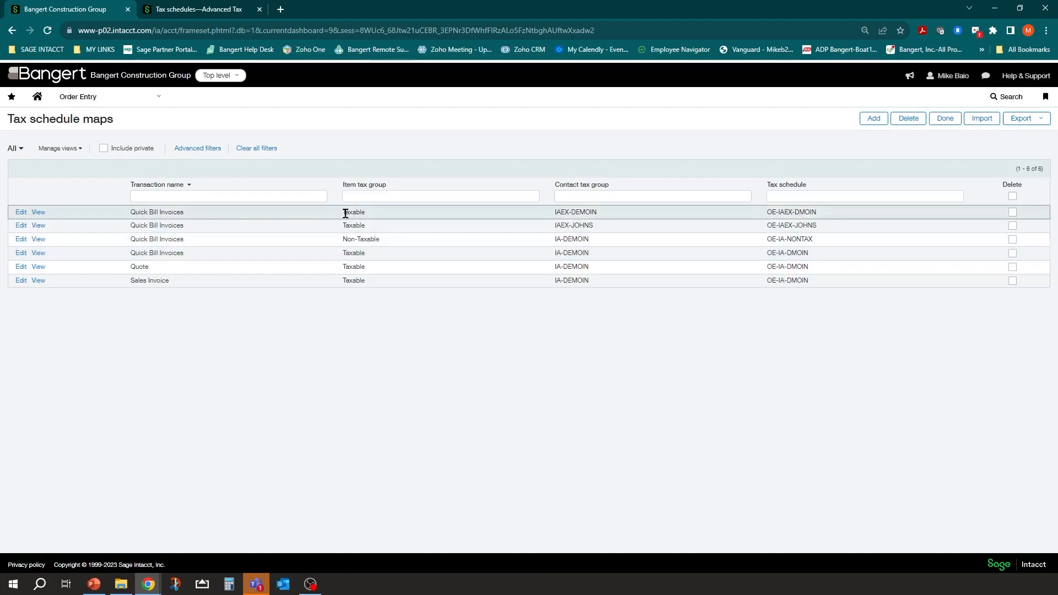
pyautogui.moveTo(340, 216); pyautogui.dragTo(374, 217)
pyautogui.moveTo(553, 216); pyautogui.dragTo(612, 216)
pyautogui.moveTo(767, 215); pyautogui.dragTo(840, 220)
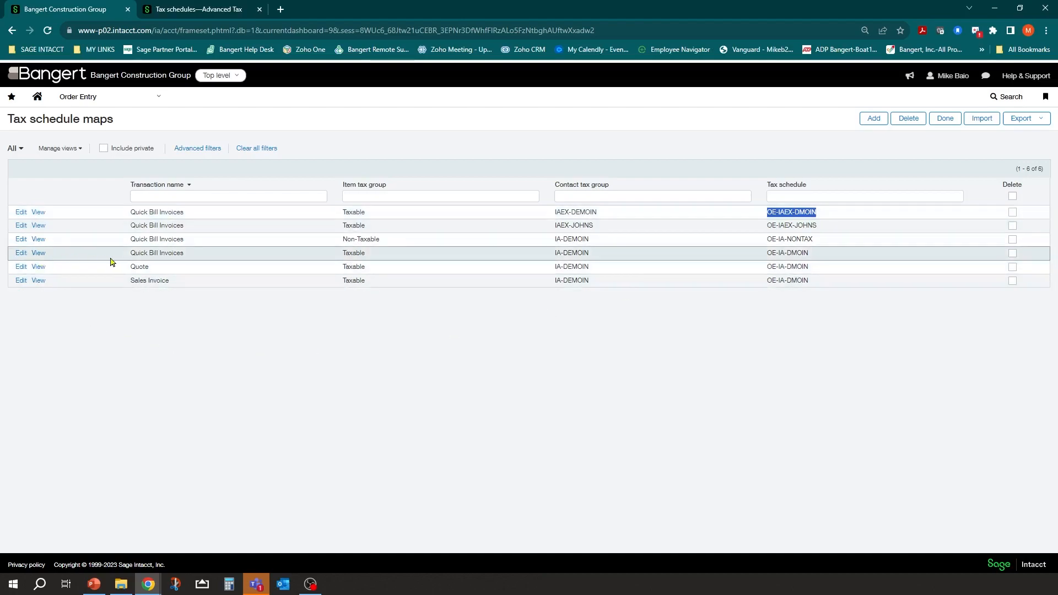
# Examine the transaction name, tax groups and schedule of the taxable Quick Bill Invoices map for IA-DEMOIN
pyautogui.click(132, 257)
pyautogui.moveTo(132, 257); pyautogui.dragTo(208, 257)
pyautogui.moveTo(346, 254); pyautogui.dragTo(377, 261)
pyautogui.moveTo(552, 254); pyautogui.dragTo(810, 252)
pyautogui.click(790, 256)
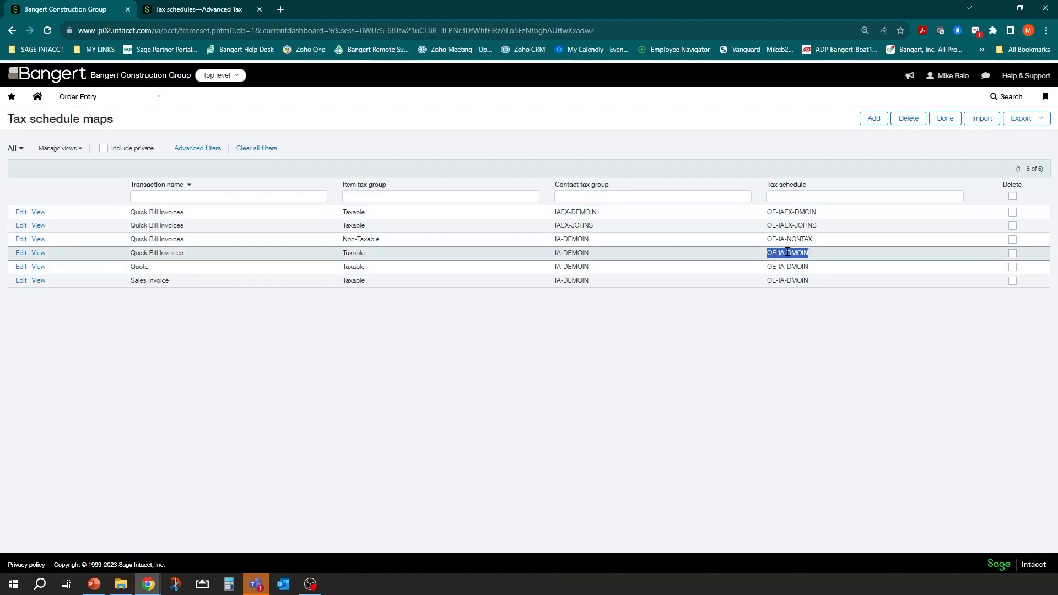
pyautogui.click(782, 253)
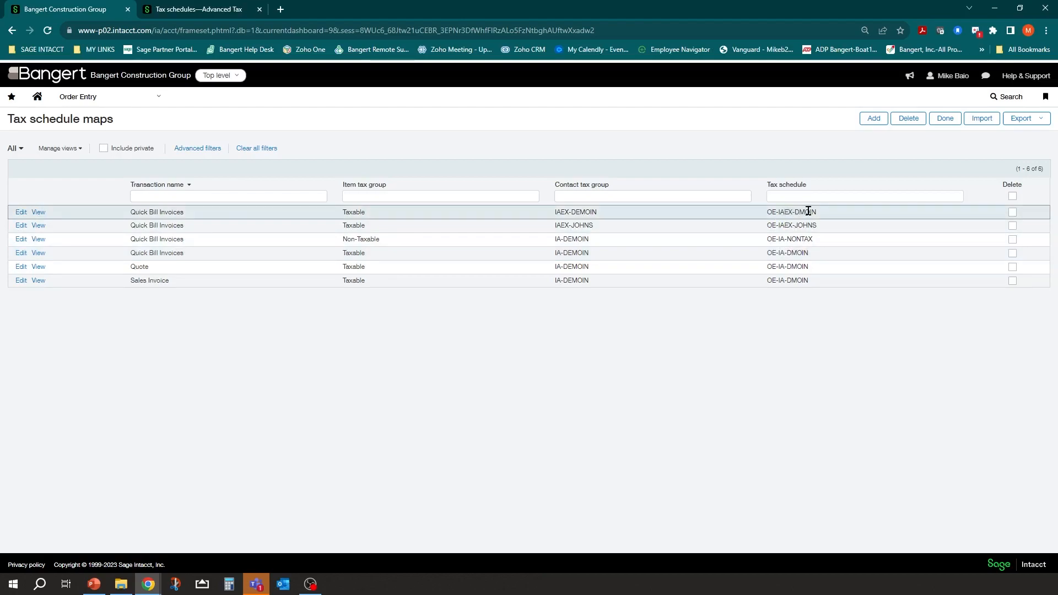
# Start a new Order Entry tax schedule map with item tax group Taxable and contact tax group IA-DEMOIN
pyautogui.click(147, 197)
pyautogui.click(873, 120)
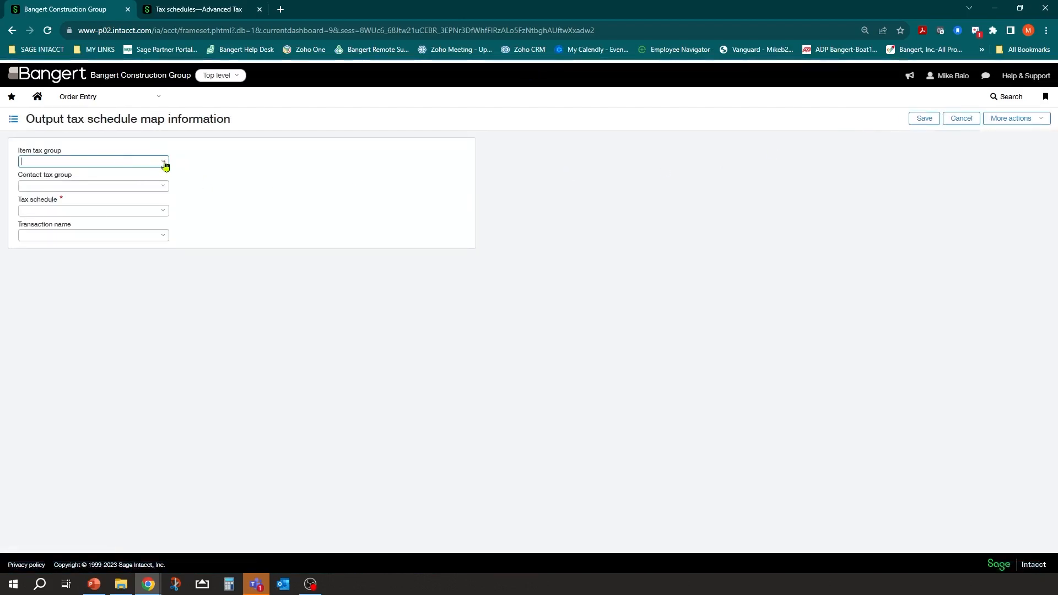
pyautogui.click(164, 163)
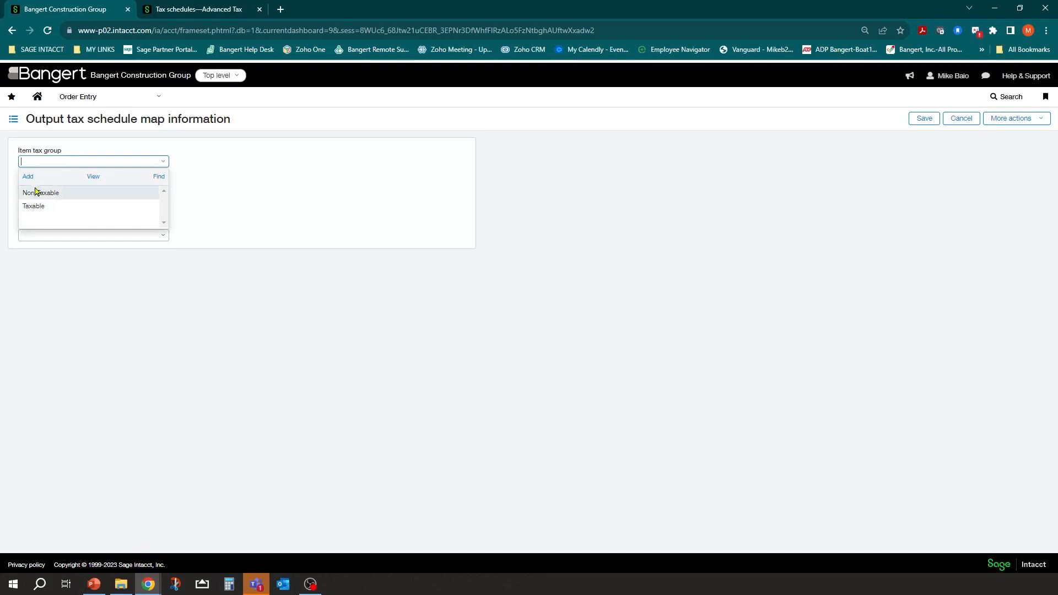
pyautogui.click(52, 212)
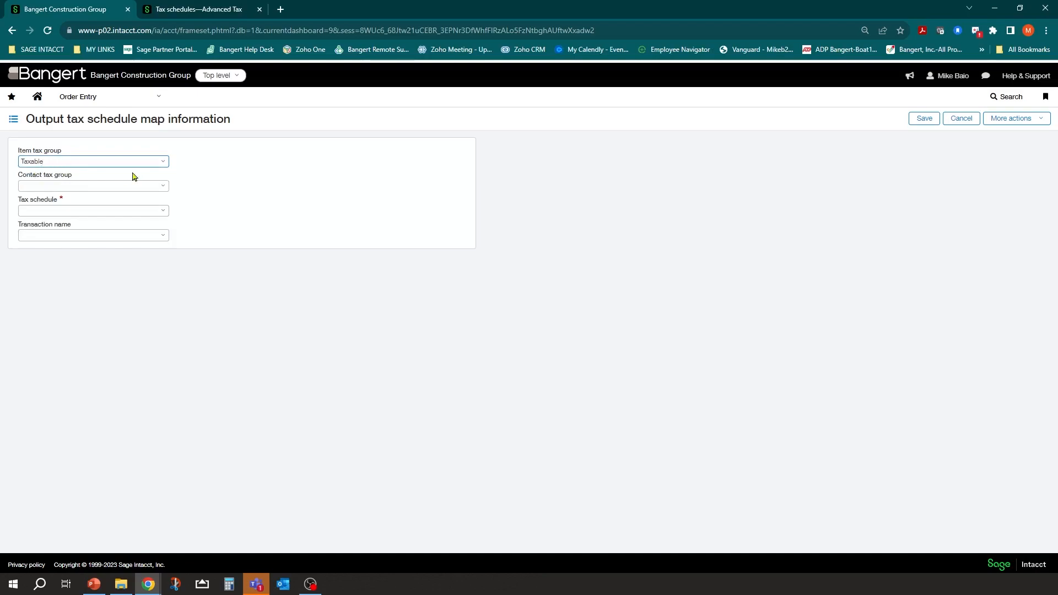
pyautogui.click(164, 187)
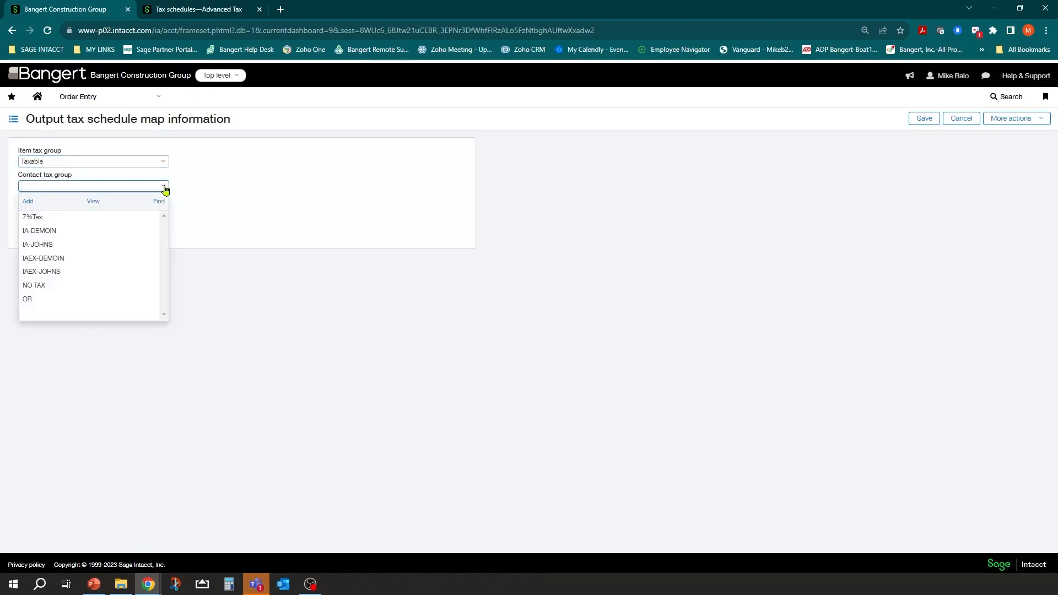
pyautogui.click(52, 234)
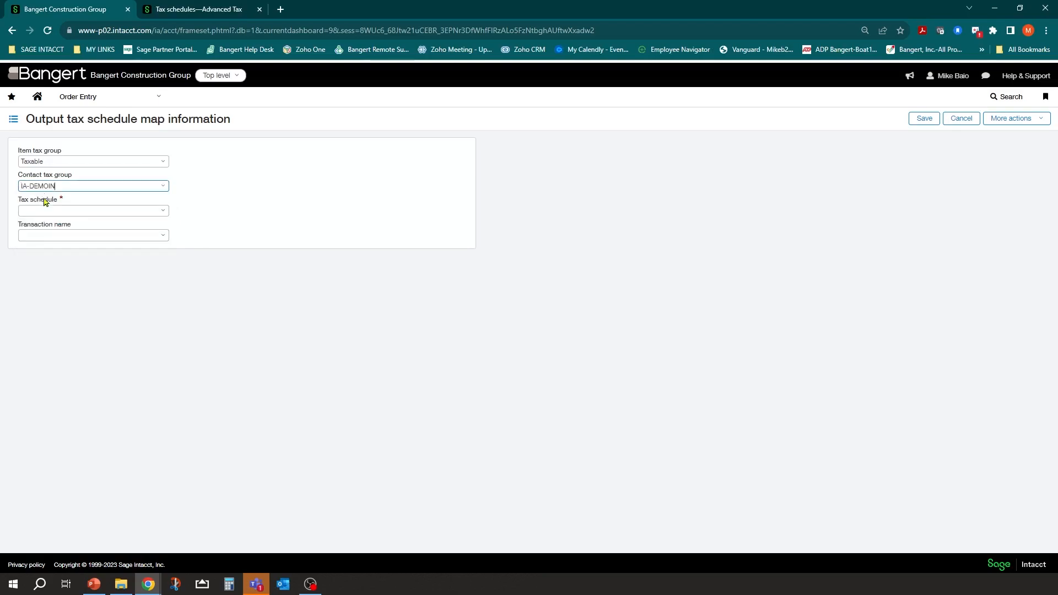
# Assign tax schedule OE-IA-DMOIN to the new map, review the transaction name options, and save with the transaction name blank
pyautogui.click(164, 212)
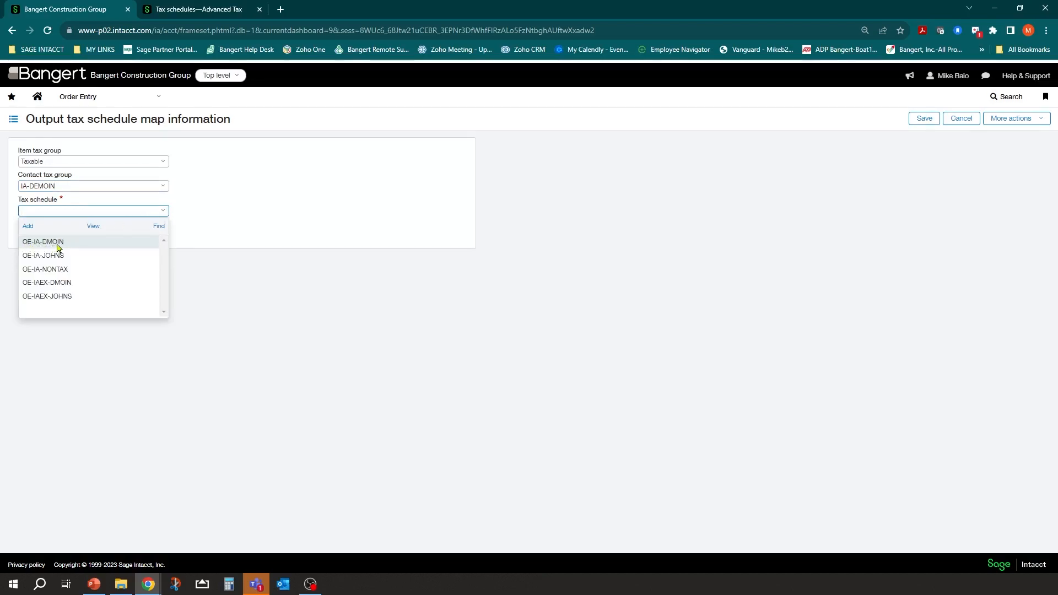
pyautogui.click(58, 245)
pyautogui.click(161, 238)
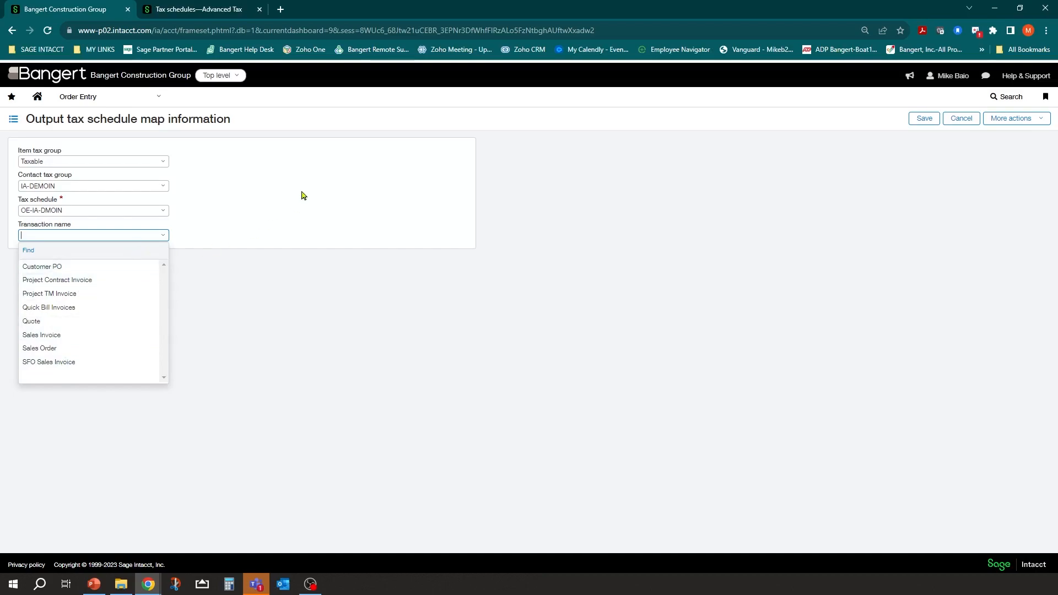
pyautogui.click(243, 206)
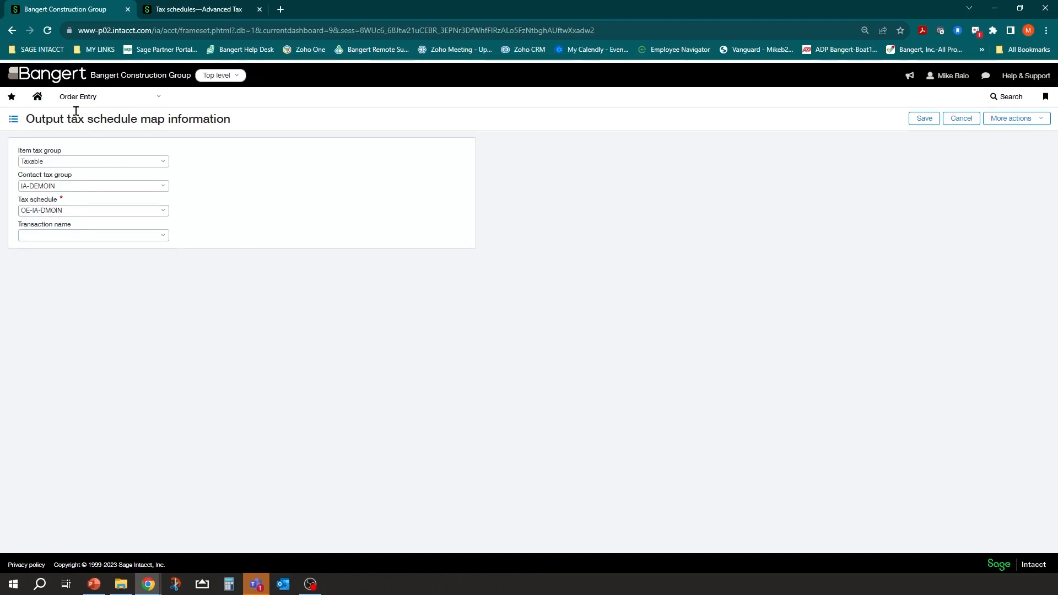
pyautogui.click(49, 235)
pyautogui.click(928, 119)
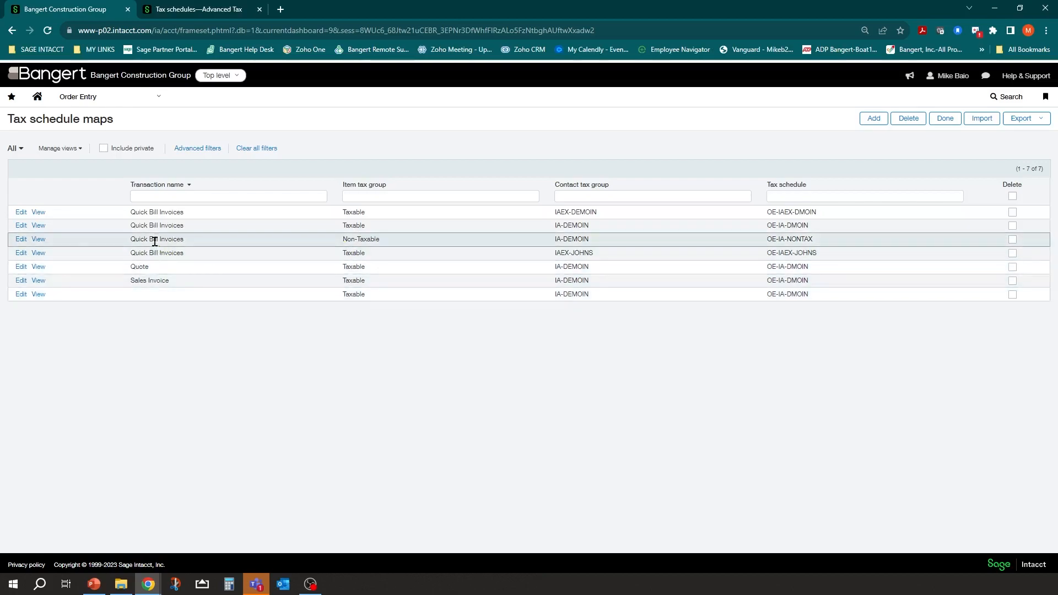
# Examine the item tax group, contact tax group and tax schedule of the Non-Taxable Quick Bill Invoices map
pyautogui.moveTo(342, 239); pyautogui.dragTo(384, 244)
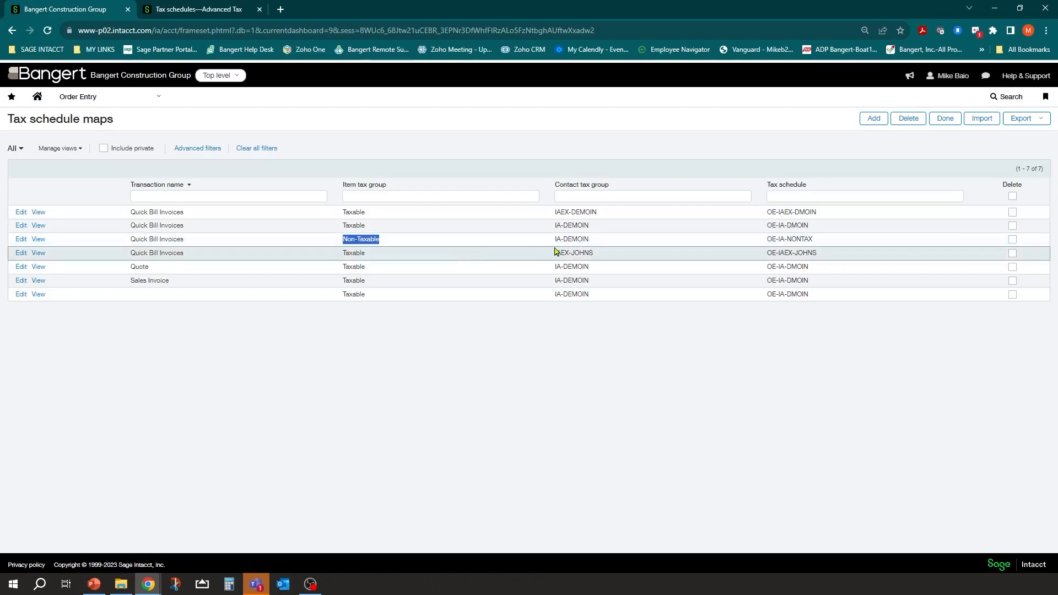
pyautogui.moveTo(554, 239); pyautogui.dragTo(593, 246)
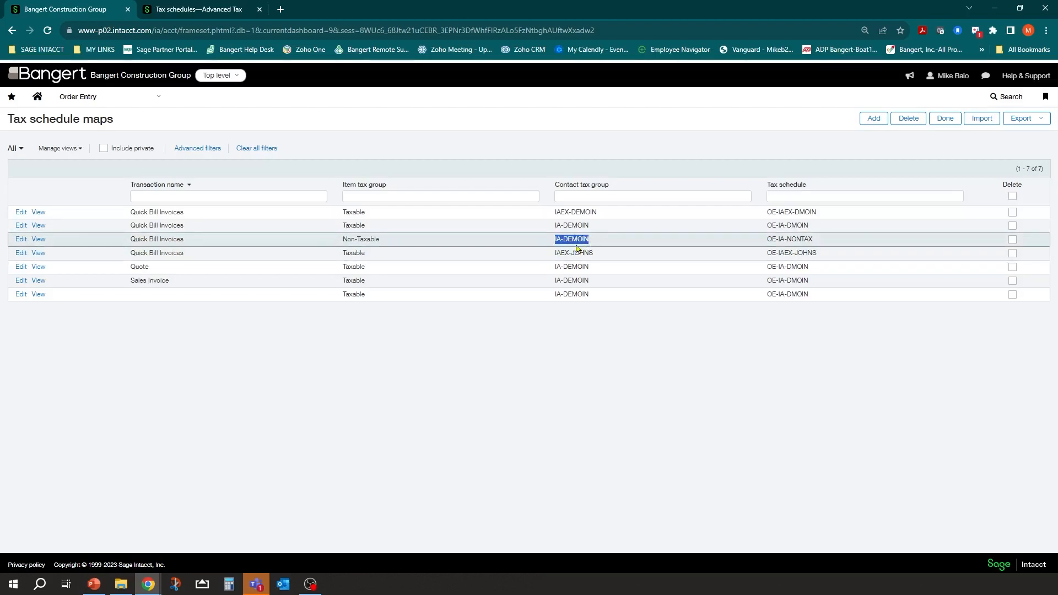
pyautogui.moveTo(766, 238); pyautogui.dragTo(831, 241)
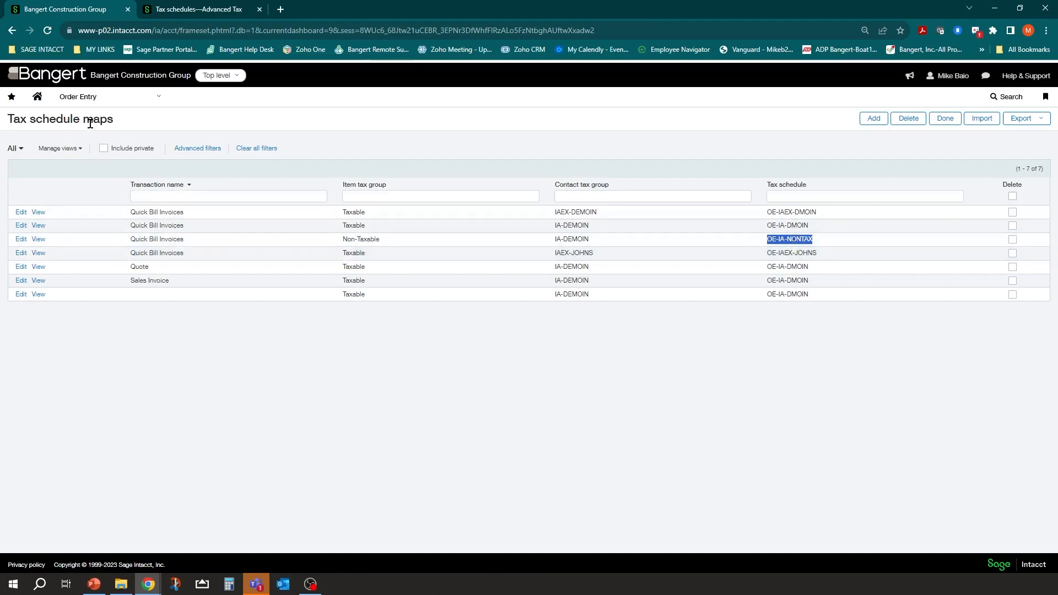
pyautogui.click(587, 398)
# Open the Purchasing tax schedule maps list to review its mappings
pyautogui.click(152, 103)
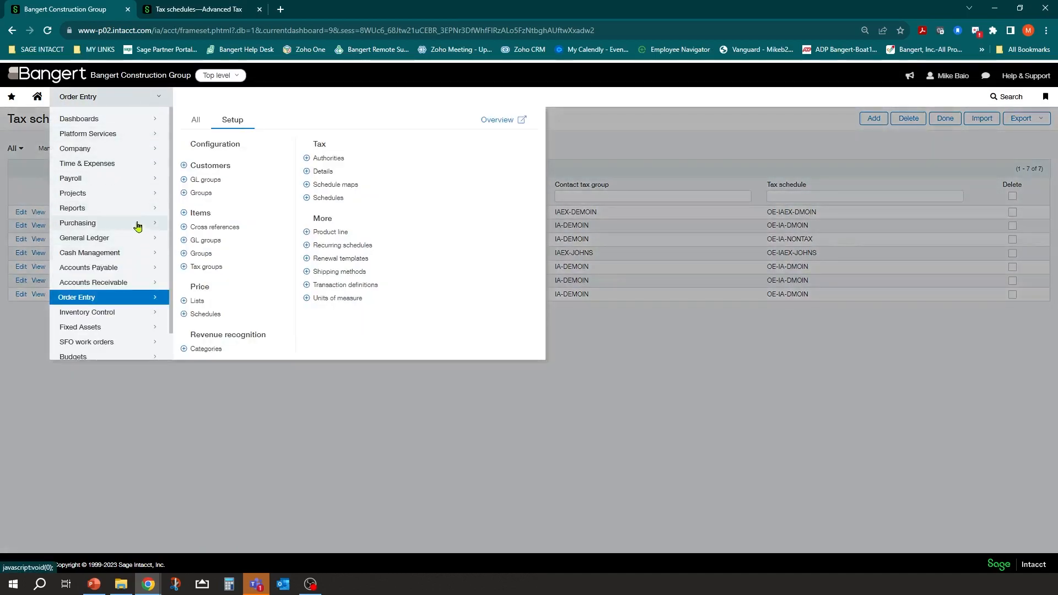
pyautogui.moveTo(138, 226)
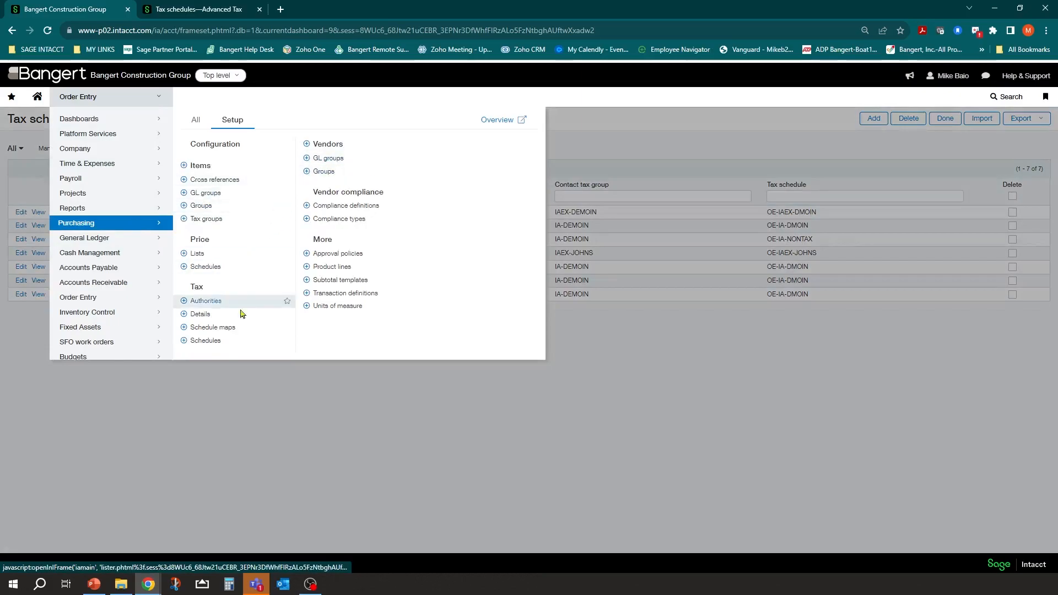
pyautogui.click(213, 327)
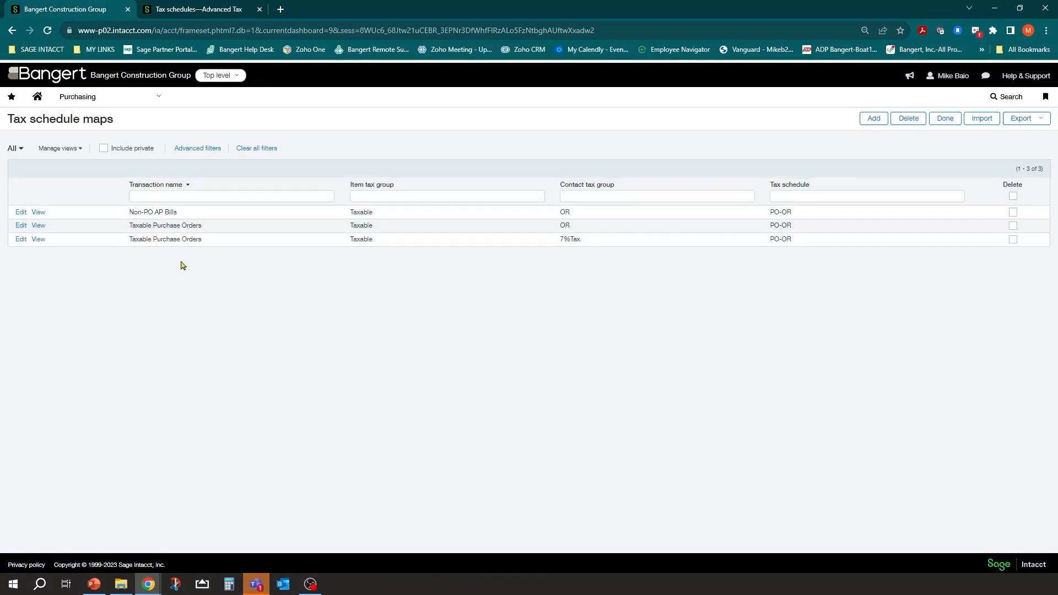
# Bring up the Order Entry setup options from the Purchasing tax schedule maps list
pyautogui.click(153, 99)
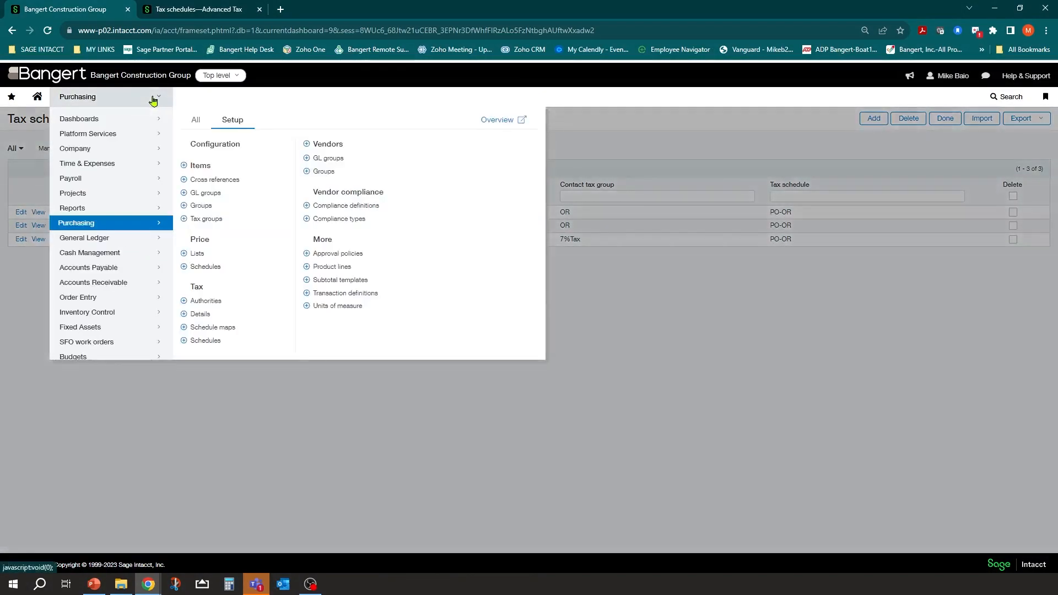
pyautogui.click(27, 286)
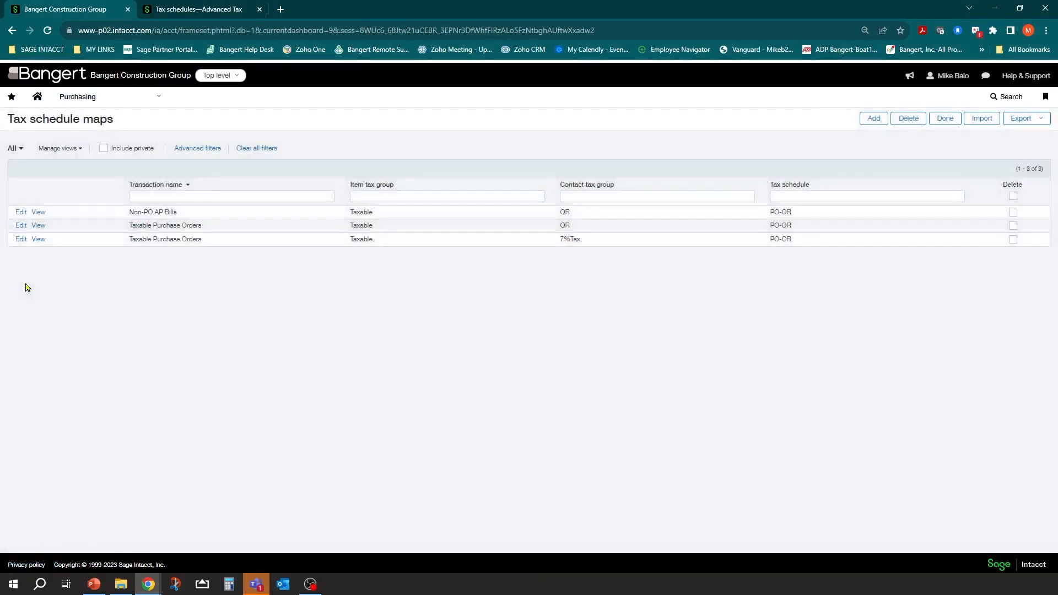
pyautogui.click(139, 100)
pyautogui.moveTo(130, 298)
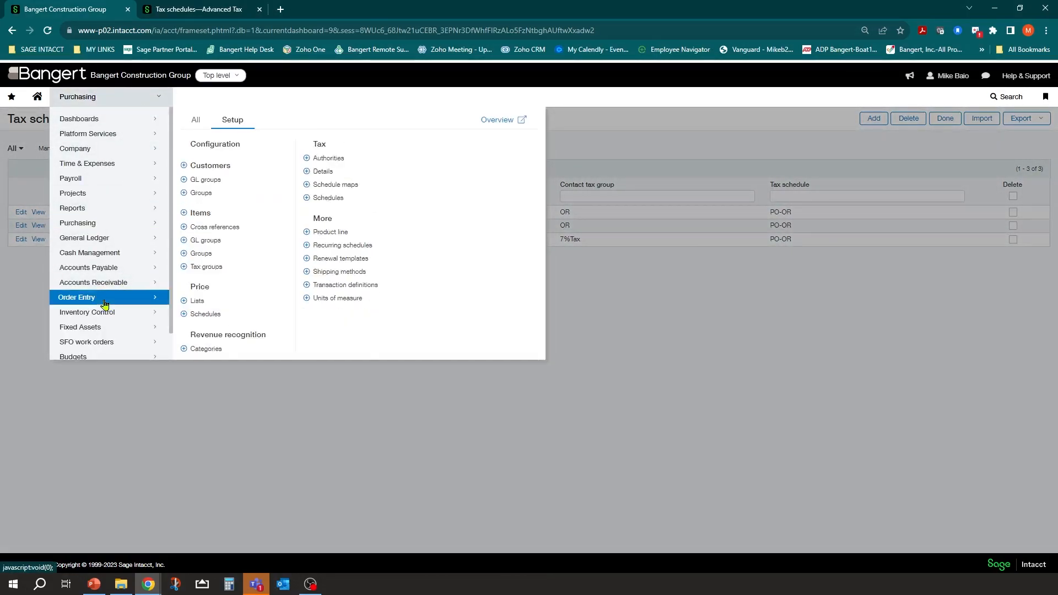